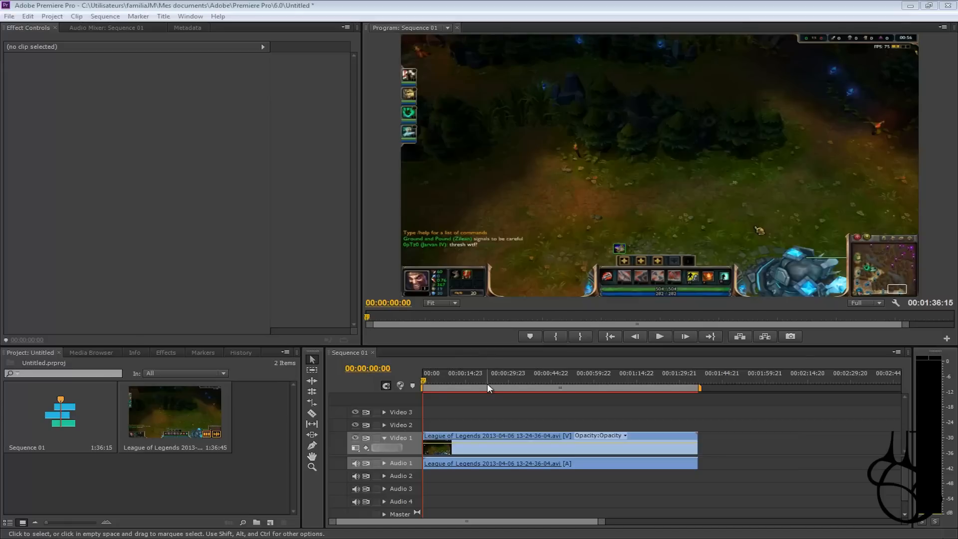
Select the League of Legends clip in the sequence and open the media export settings.
{"action": "left_click", "coordinate": [265, 262]}
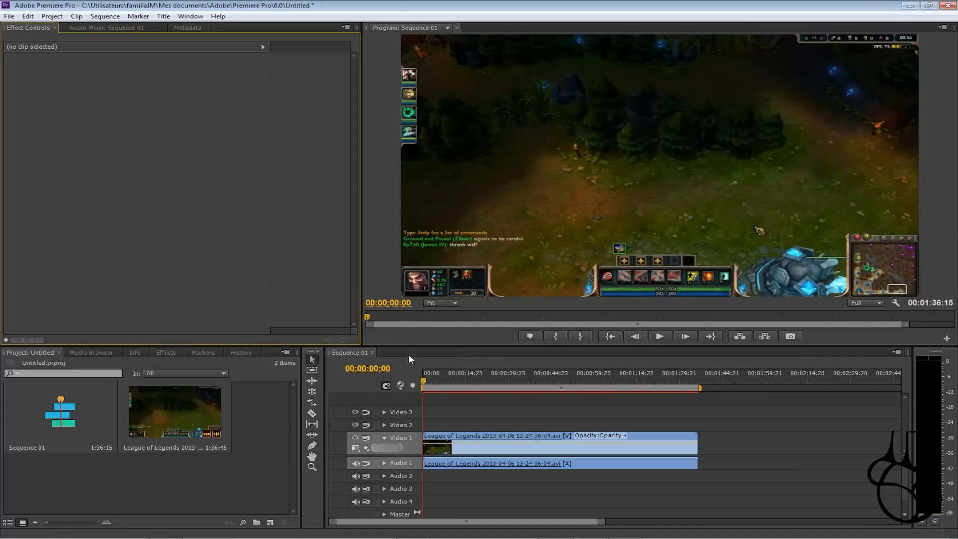
{"action": "left_click", "coordinate": [564, 450]}
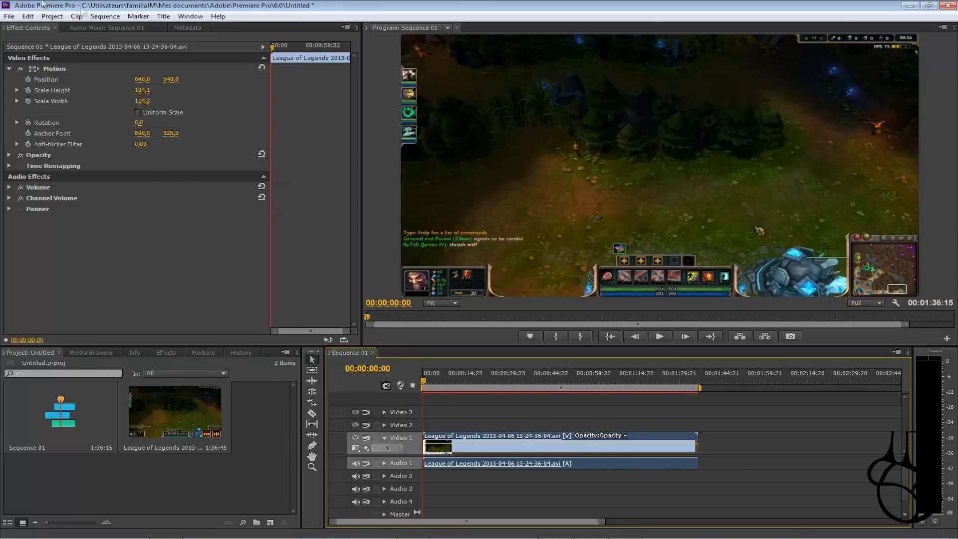
{"action": "left_click", "coordinate": [8, 17]}
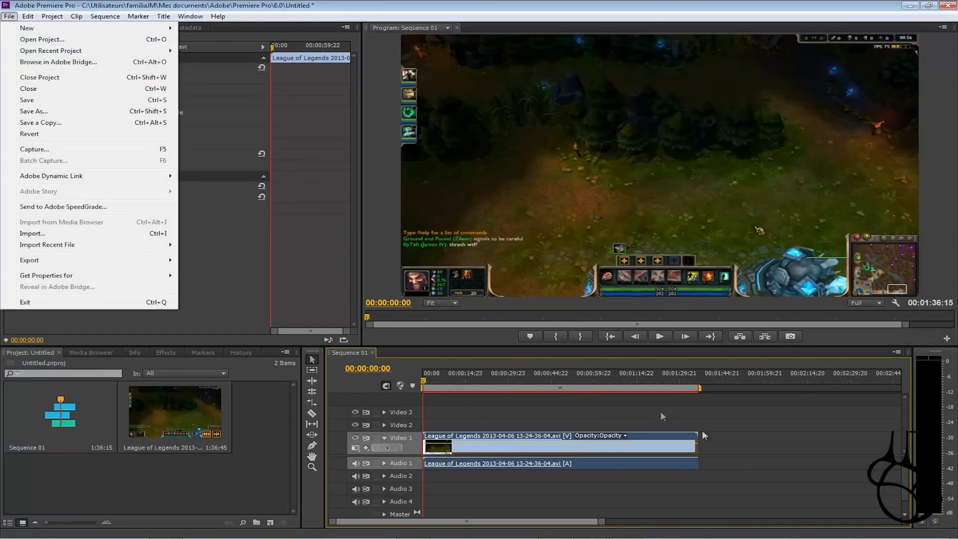
{"action": "left_click", "coordinate": [10, 17]}
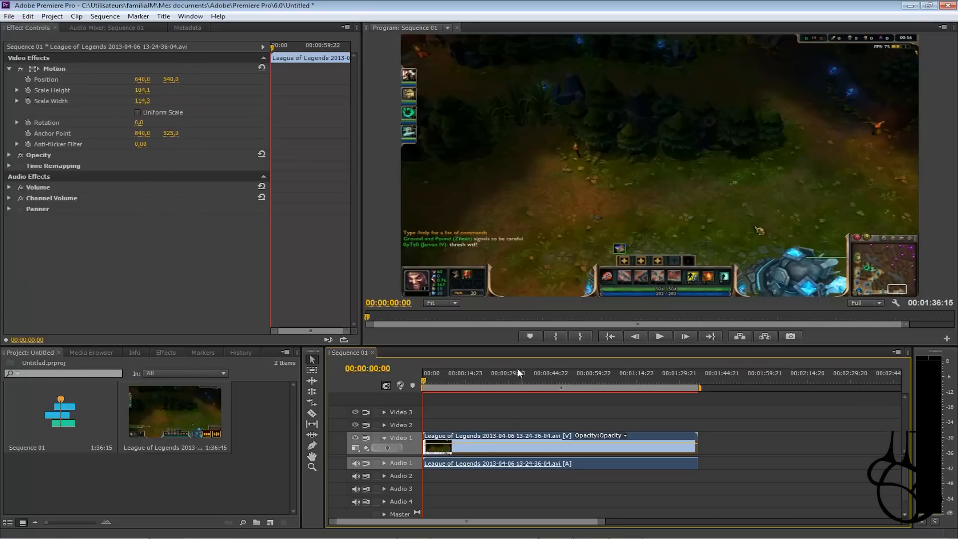
{"action": "left_click", "coordinate": [13, 18]}
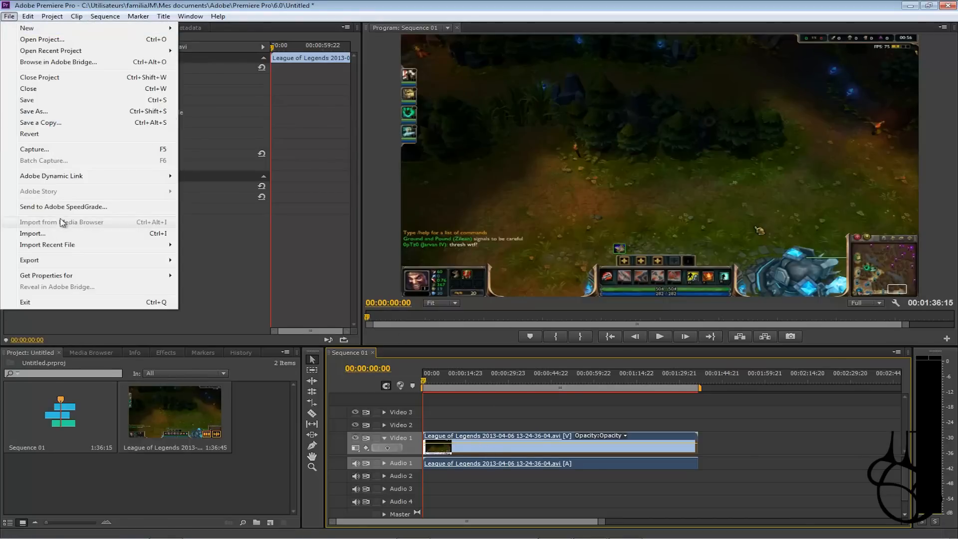
{"action": "mouse_move", "coordinate": [57, 260]}
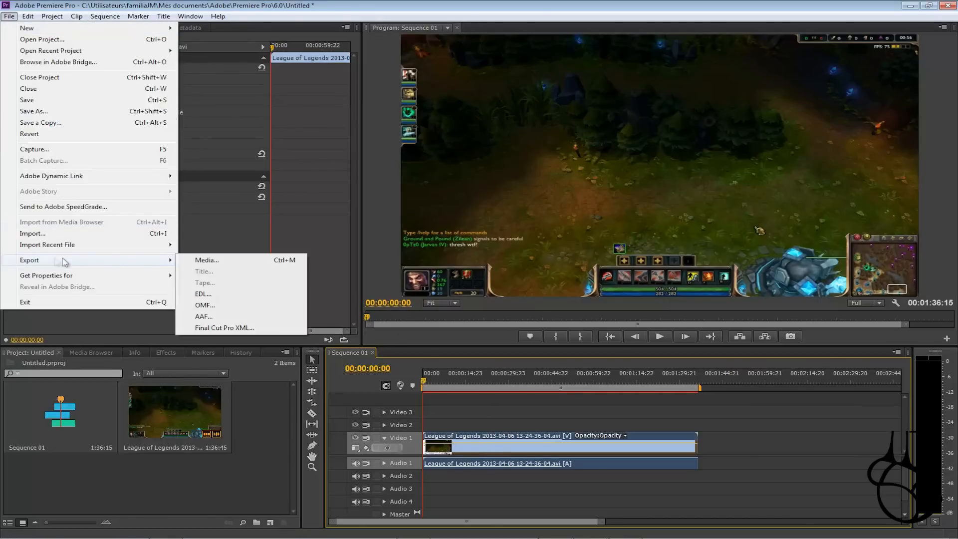
{"action": "left_click", "coordinate": [206, 262]}
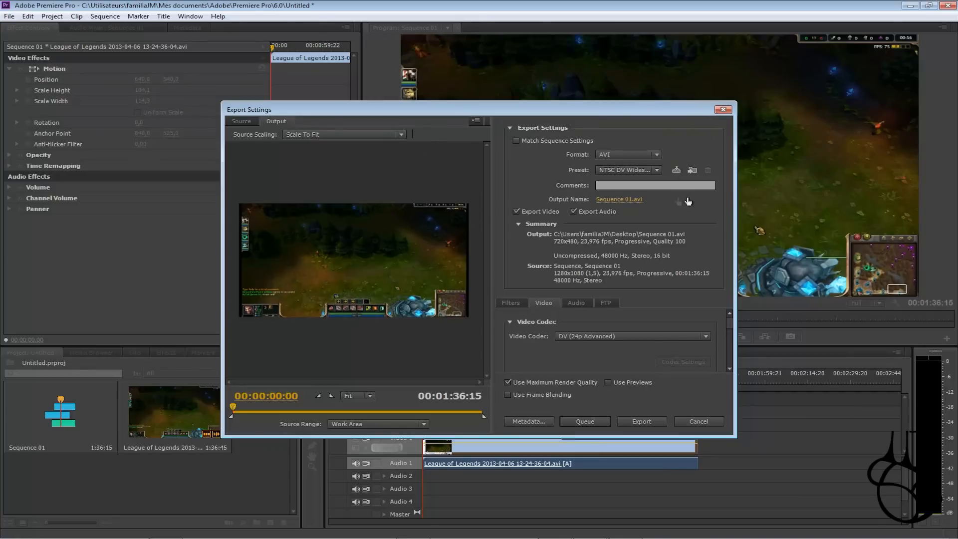
Set the export format to H.264 and choose the YouTube HD 1080p 23.976 preset.
{"action": "left_click", "coordinate": [630, 154]}
{"action": "left_click", "coordinate": [535, 129]}
{"action": "left_click", "coordinate": [605, 154]}
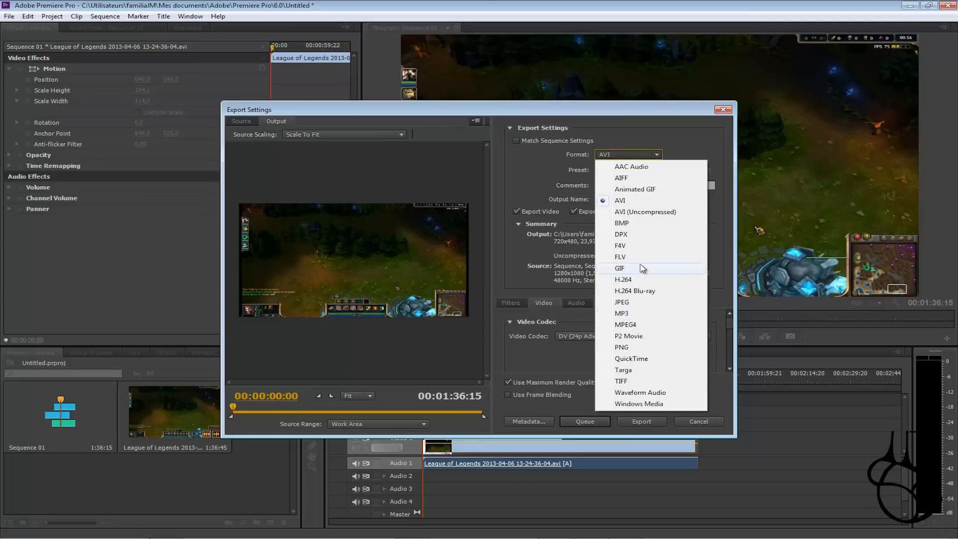
{"action": "left_click", "coordinate": [640, 281]}
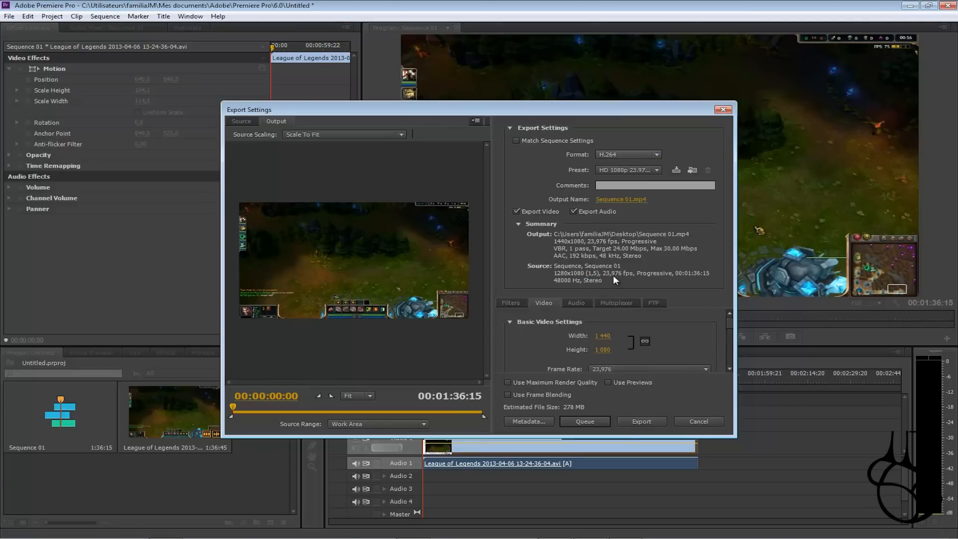
{"action": "left_click", "coordinate": [609, 170]}
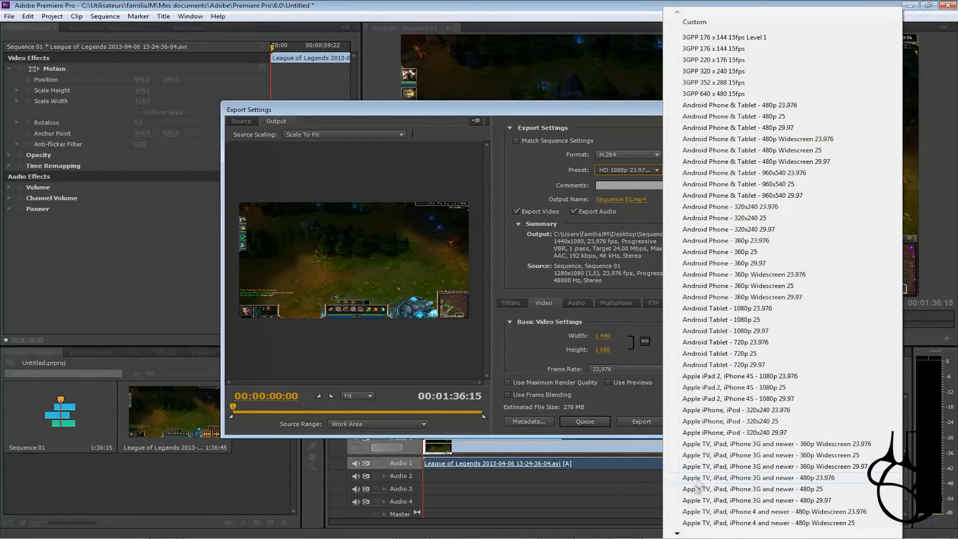
{"action": "scroll", "coordinate": [744, 376], "scroll_direction": "down", "scroll_amount": 3}
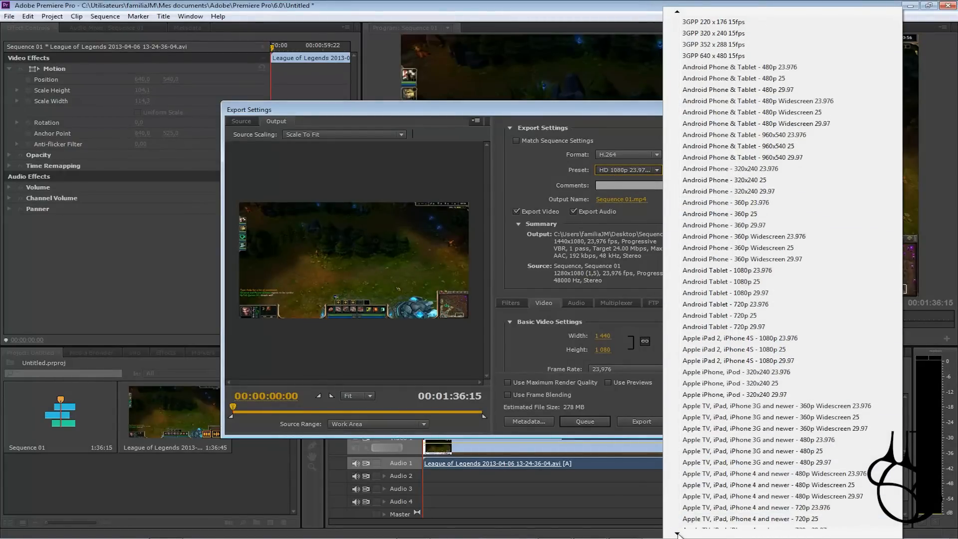
{"action": "scroll", "coordinate": [678, 532], "scroll_direction": "down", "scroll_amount": 1}
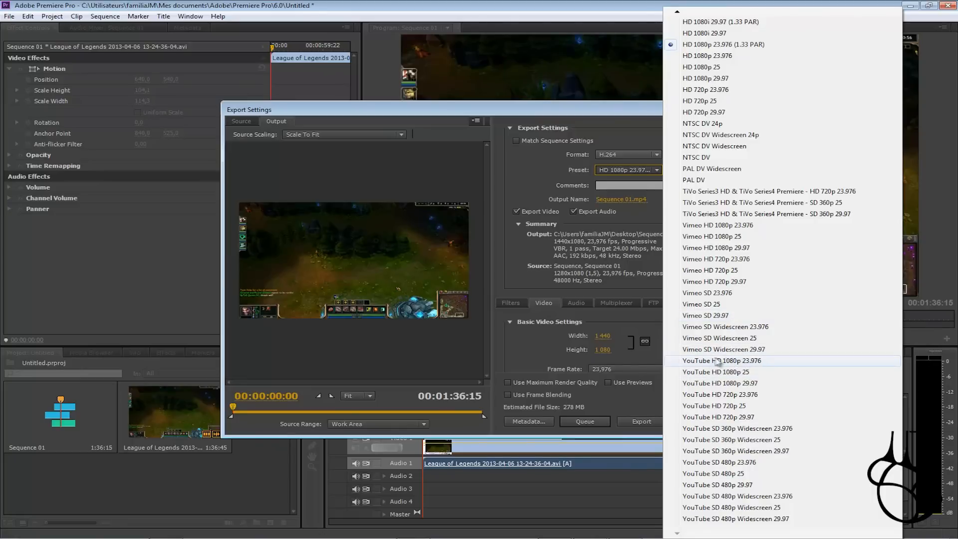
{"action": "left_click", "coordinate": [757, 361]}
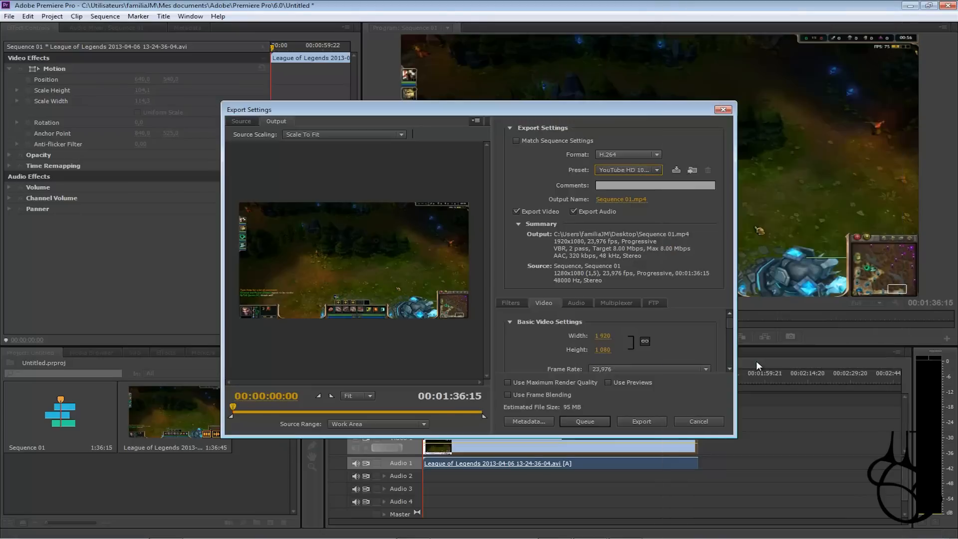
Name the output file LEAGUE OF LEGEND and save it to the desktop (Bureau) as an MP4.
{"action": "left_click", "coordinate": [620, 200]}
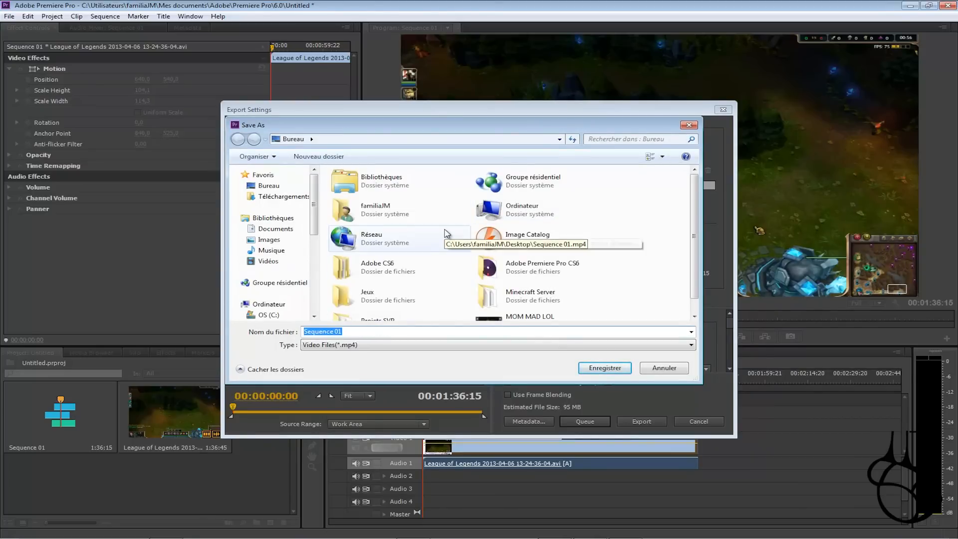
{"action": "key", "text": "BackSpace"}
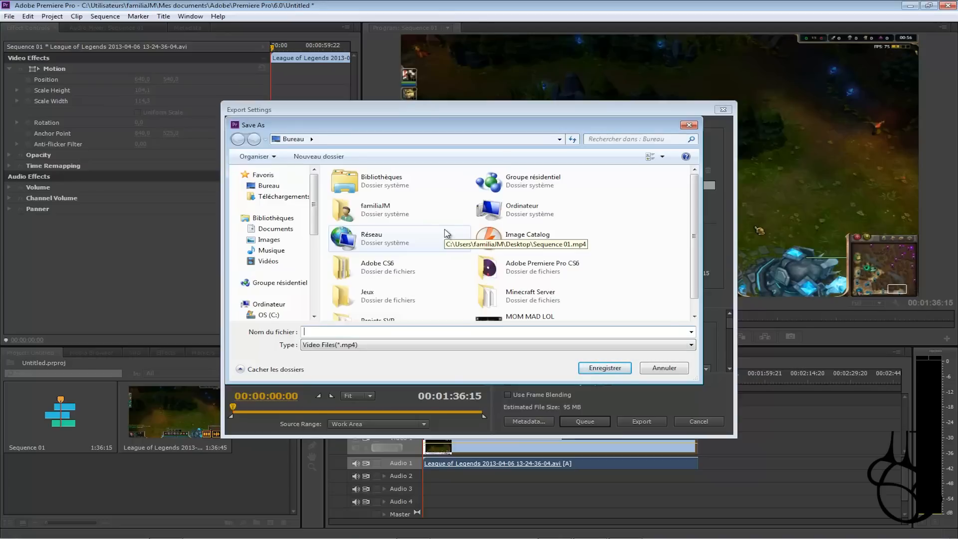
{"action": "type", "text": "LEA"}
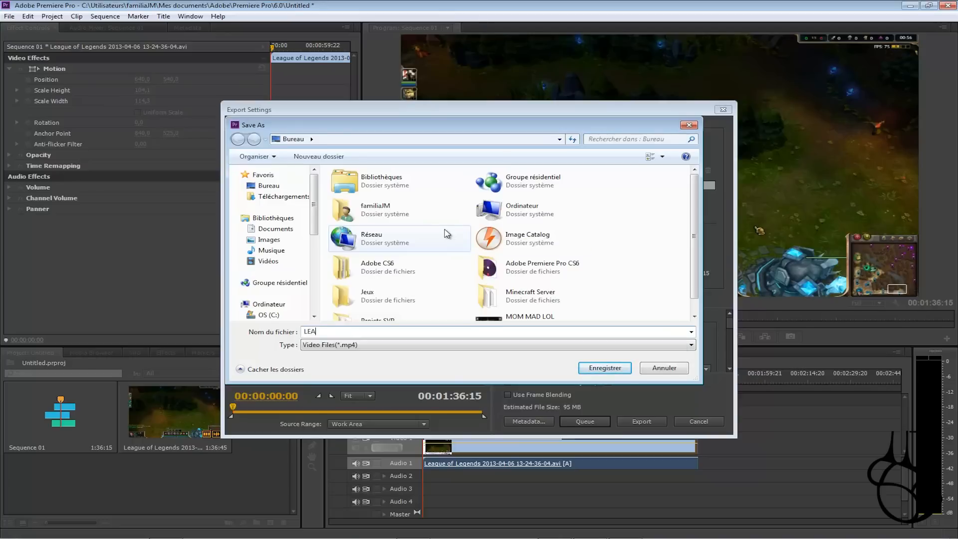
{"action": "type", "text": "GUE OF LEGEND"}
{"action": "left_click", "coordinate": [602, 369]}
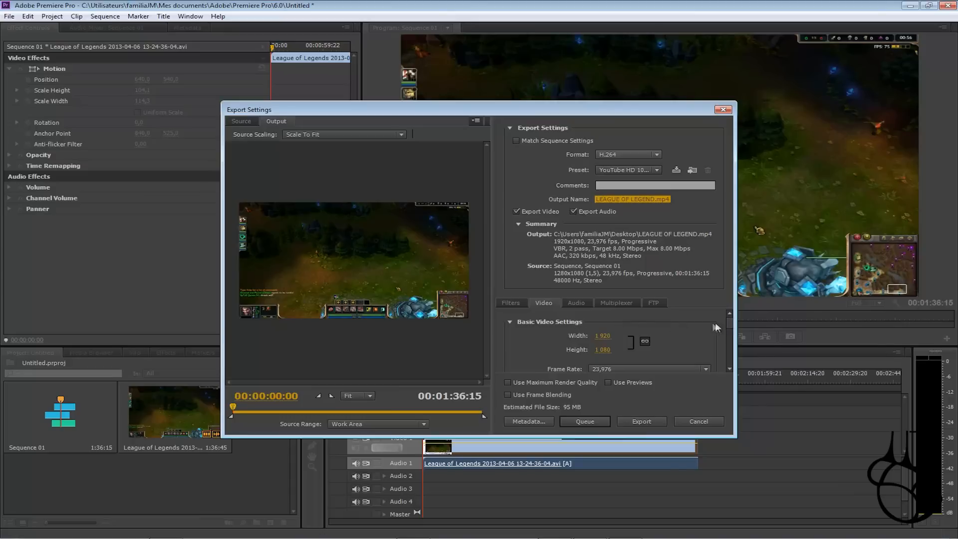
Try to change the export frame width in the basic video settings.
{"action": "left_click", "coordinate": [602, 335]}
{"action": "left_click_drag", "start_coordinate": [602, 336], "coordinate": [614, 334]}
{"action": "left_click", "coordinate": [588, 287]}
{"action": "left_click", "coordinate": [590, 287]}
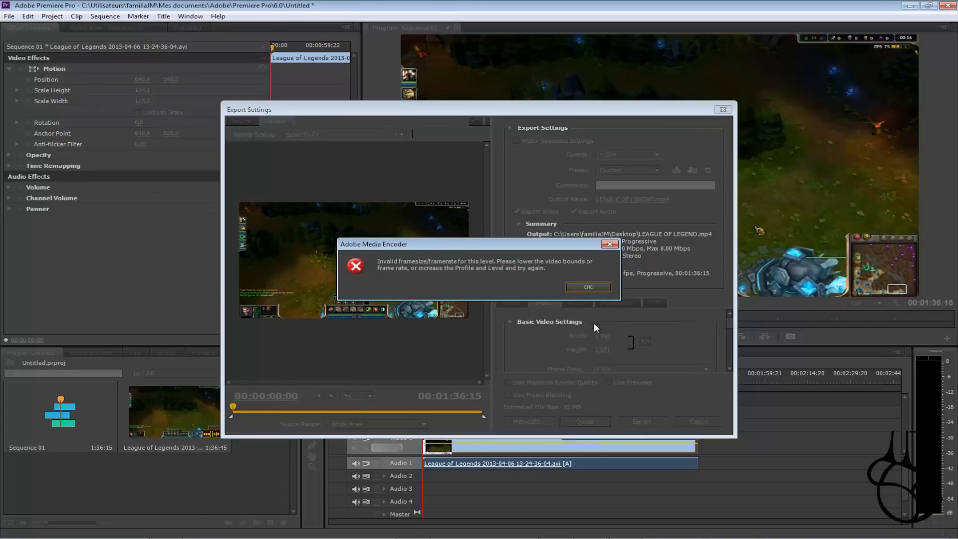
{"action": "left_click", "coordinate": [594, 286]}
Set the export frame size to 1920 wide by 1080 high.
{"action": "left_click", "coordinate": [604, 335]}
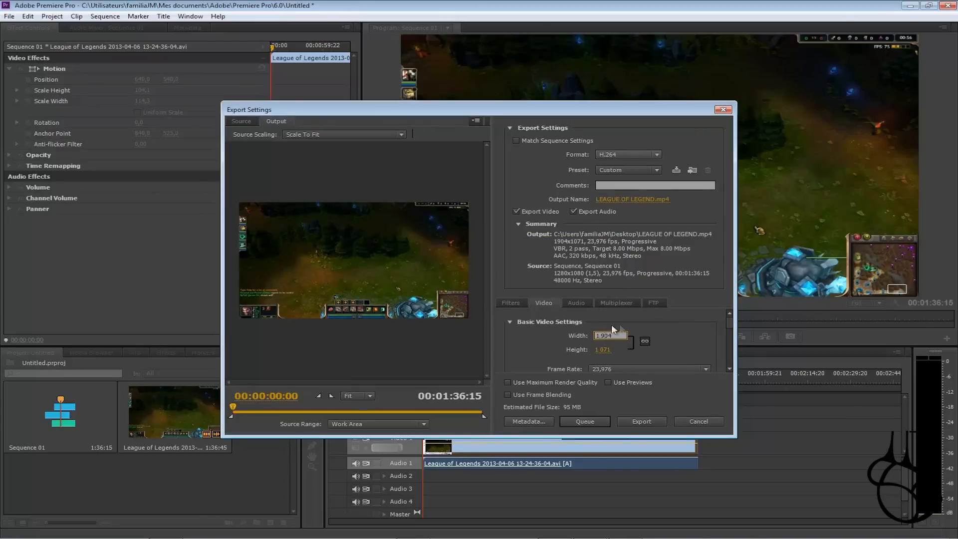
{"action": "type", "text": "20"}
{"action": "left_click", "coordinate": [720, 342]}
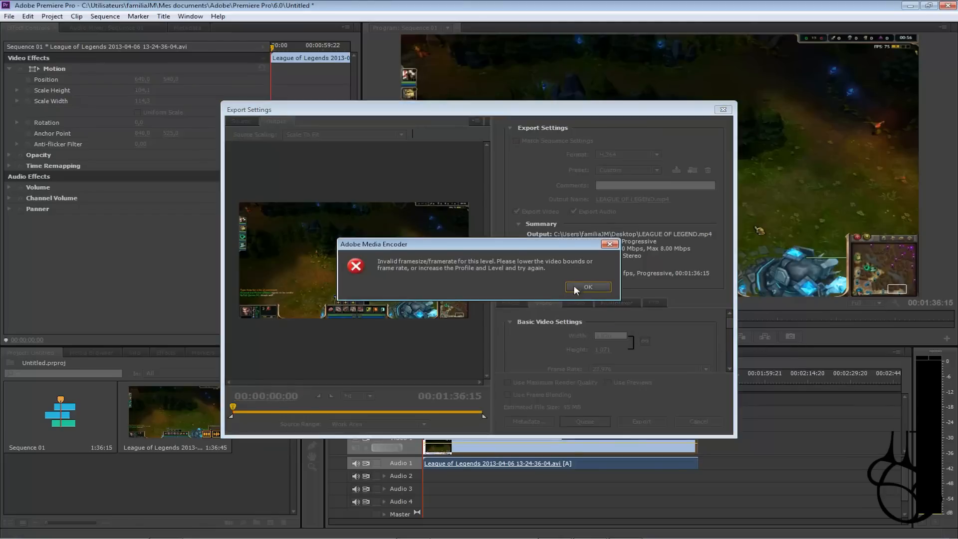
{"action": "left_click", "coordinate": [591, 285]}
{"action": "left_click", "coordinate": [605, 350]}
{"action": "type", "text": "1080"}
{"action": "key", "text": "Return"}
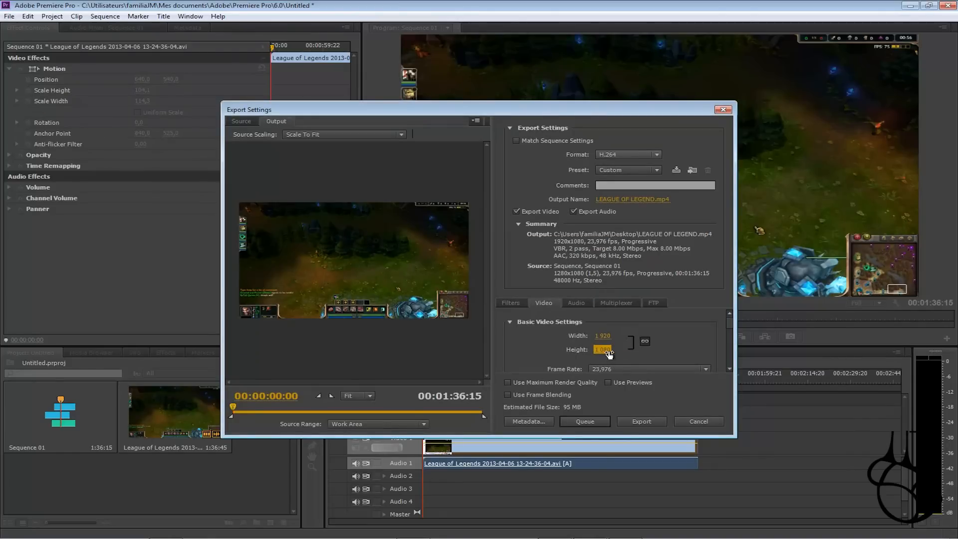
{"action": "left_click", "coordinate": [663, 340]}
Look through the available export presets and choose Custom.
{"action": "left_click", "coordinate": [641, 168]}
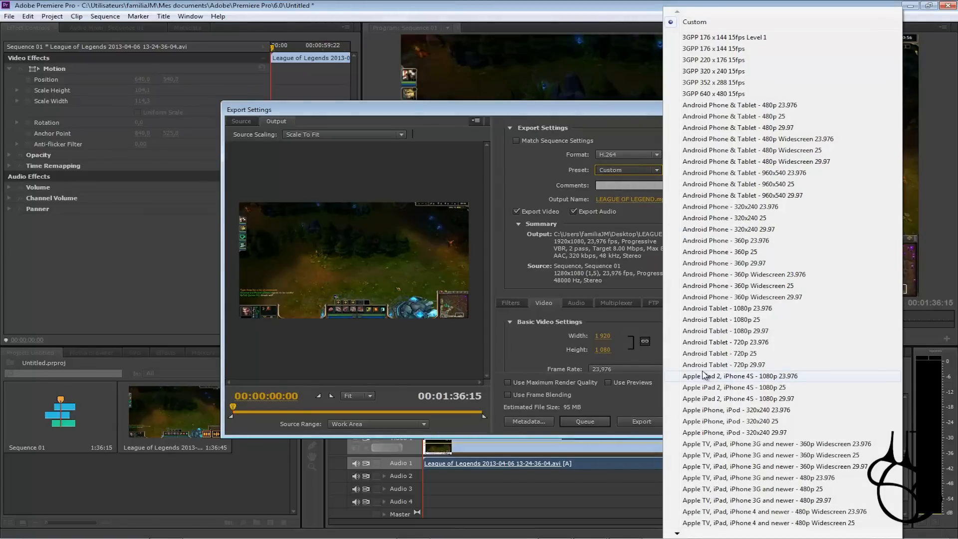
{"action": "mouse_move", "coordinate": [680, 533]}
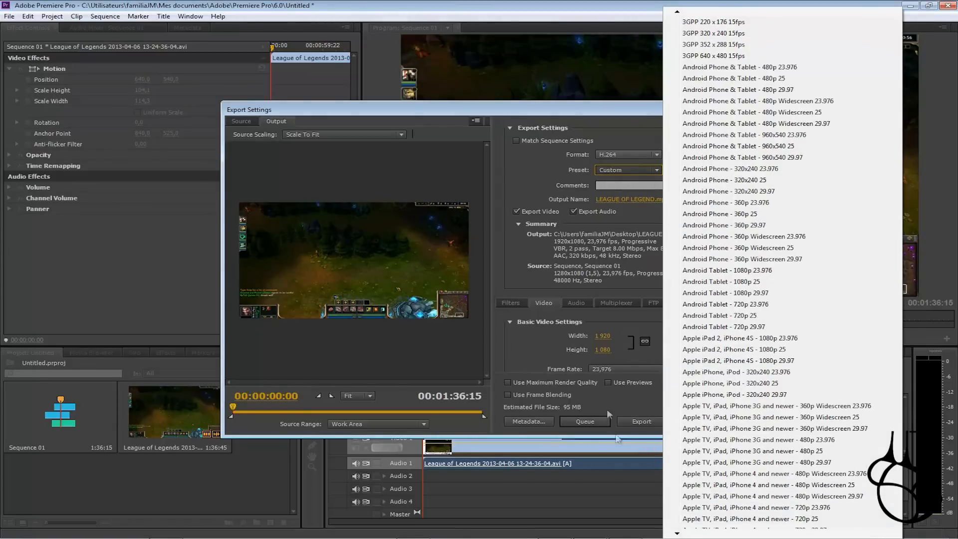
{"action": "left_click", "coordinate": [573, 340]}
{"action": "left_click", "coordinate": [629, 168]}
{"action": "left_click", "coordinate": [696, 23]}
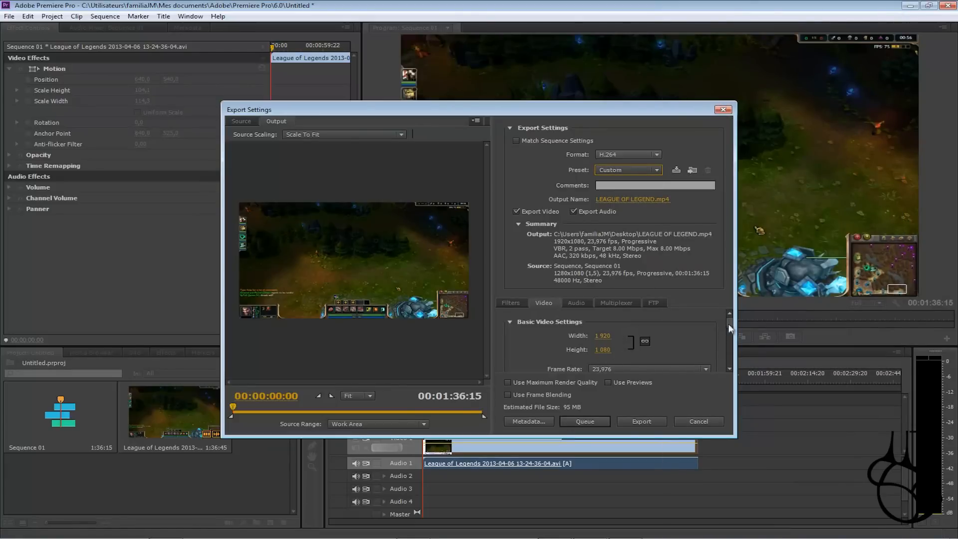
Choose a frame rate of 23,976 and check the field order and pixel aspect options.
{"action": "scroll", "coordinate": [729, 334], "scroll_direction": "down", "scroll_amount": 2}
{"action": "left_click", "coordinate": [666, 337]}
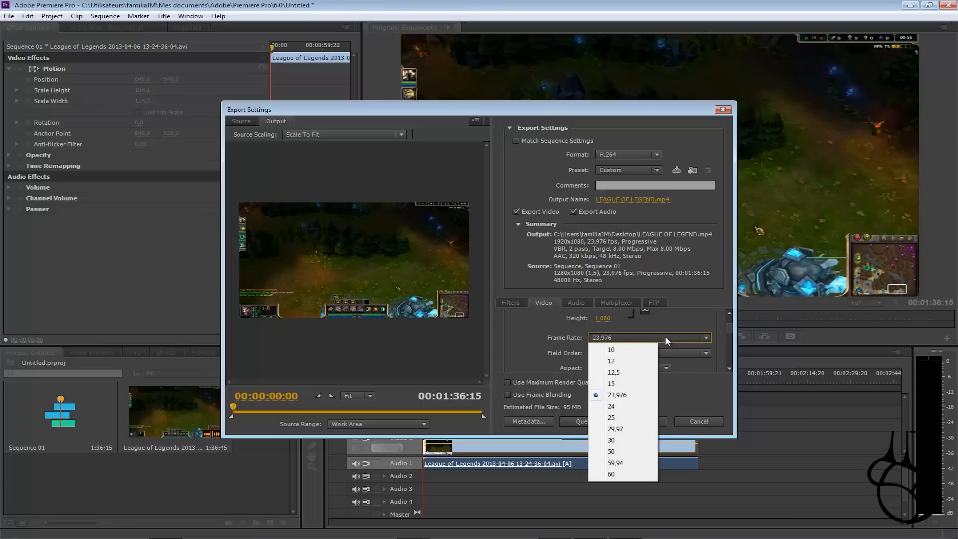
{"action": "left_click", "coordinate": [626, 395]}
{"action": "scroll", "coordinate": [728, 331], "scroll_direction": "down", "scroll_amount": 2}
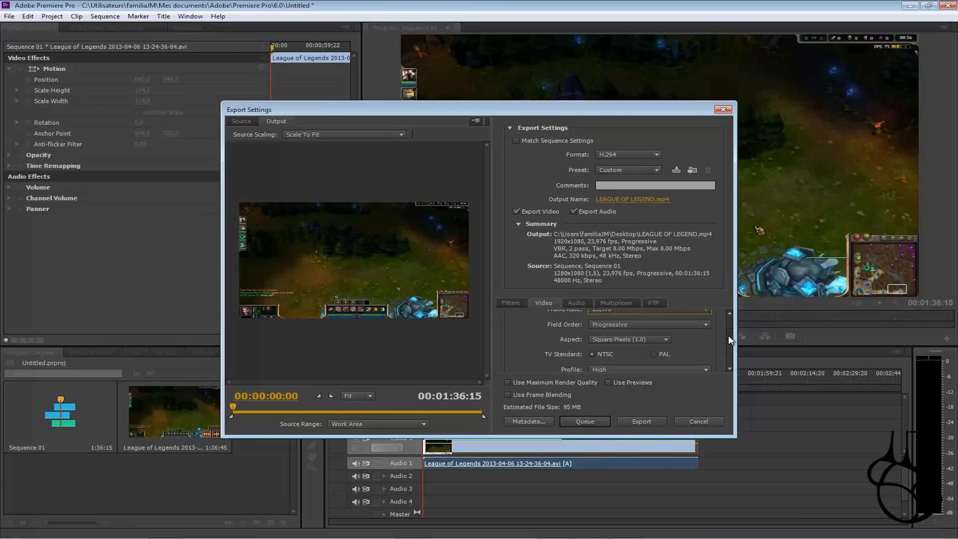
{"action": "left_click", "coordinate": [620, 327]}
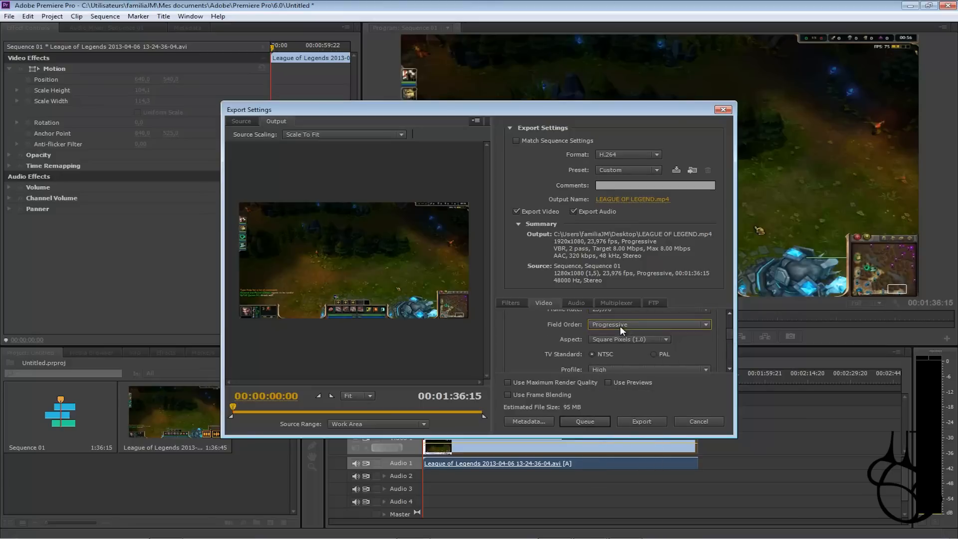
{"action": "left_click", "coordinate": [650, 342]}
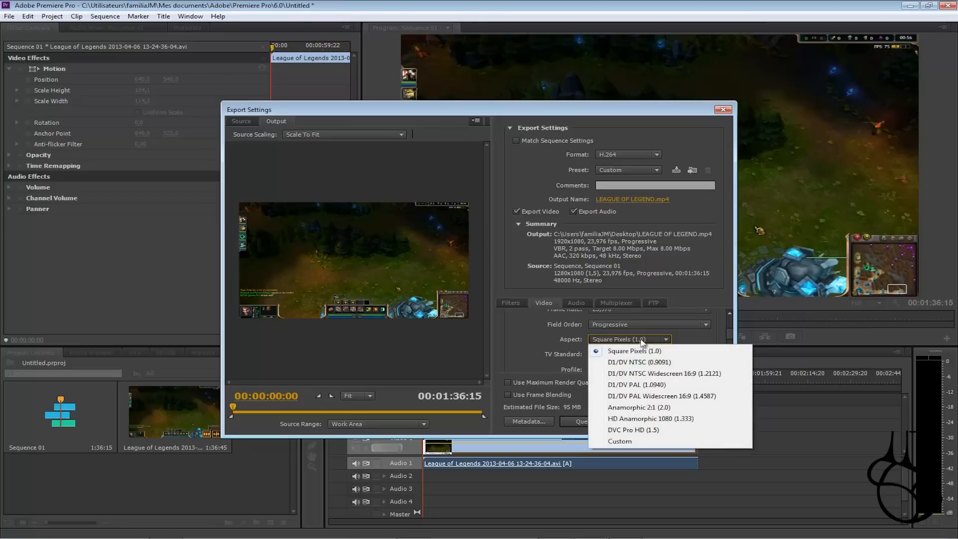
{"action": "left_click", "coordinate": [649, 342]}
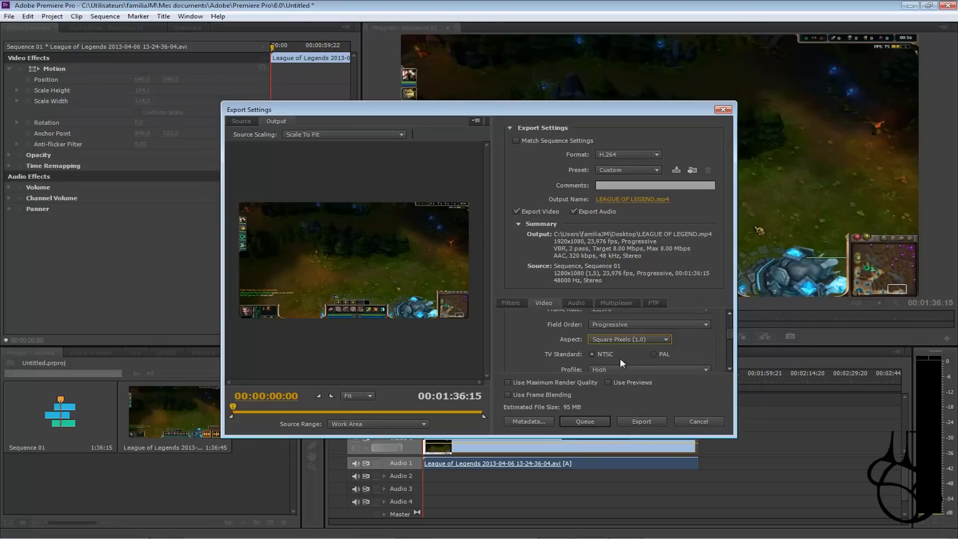
Try the Main encoding profile, then set the profile to High.
{"action": "scroll", "coordinate": [727, 329], "scroll_direction": "down", "scroll_amount": 3}
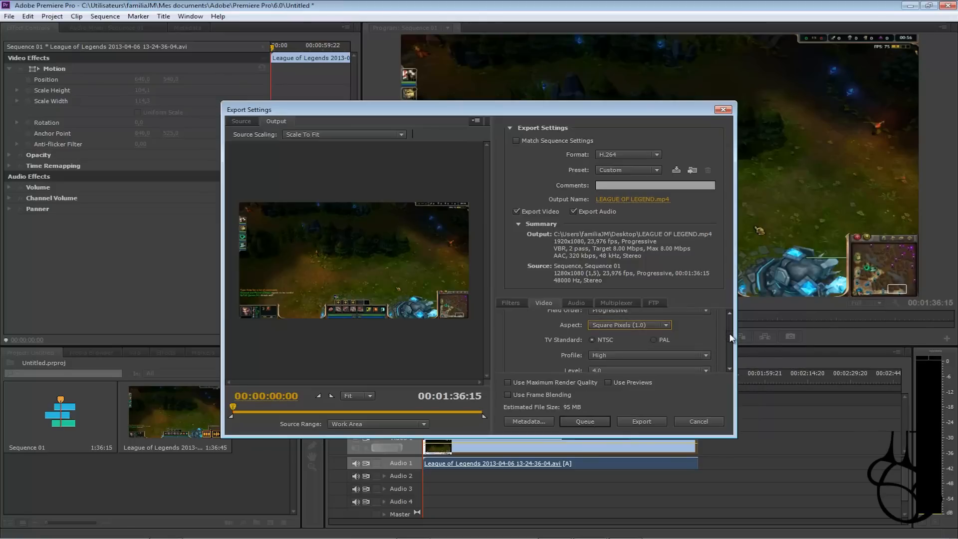
{"action": "left_click", "coordinate": [647, 324]}
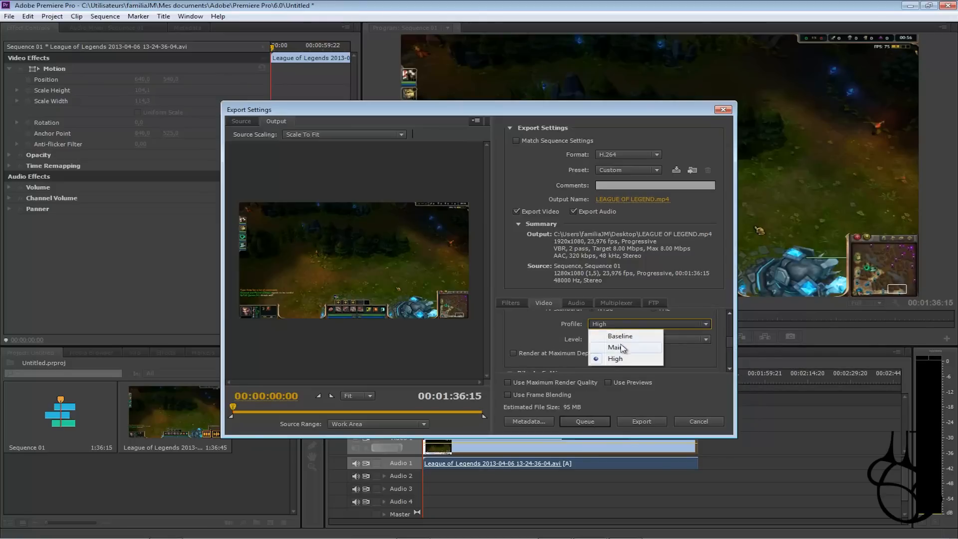
{"action": "left_click", "coordinate": [621, 348]}
{"action": "left_click", "coordinate": [609, 325]}
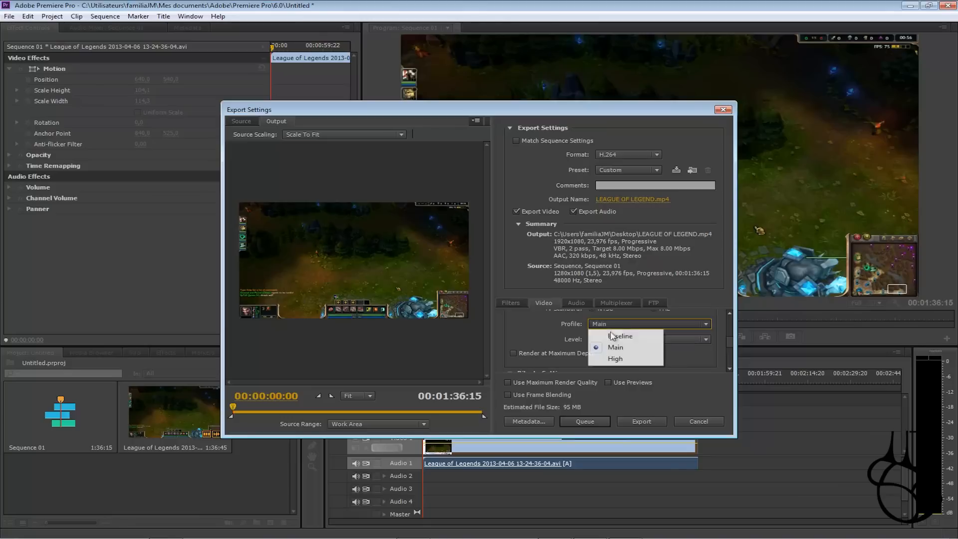
{"action": "left_click", "coordinate": [621, 358]}
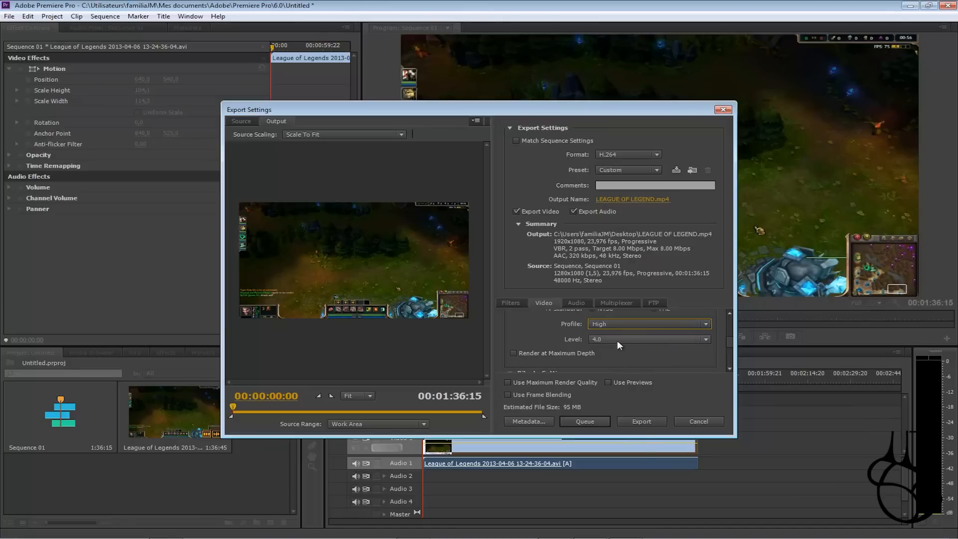
Check the encoding level options and enable Render at Maximum Depth.
{"action": "left_click", "coordinate": [619, 339]}
{"action": "left_click", "coordinate": [617, 339]}
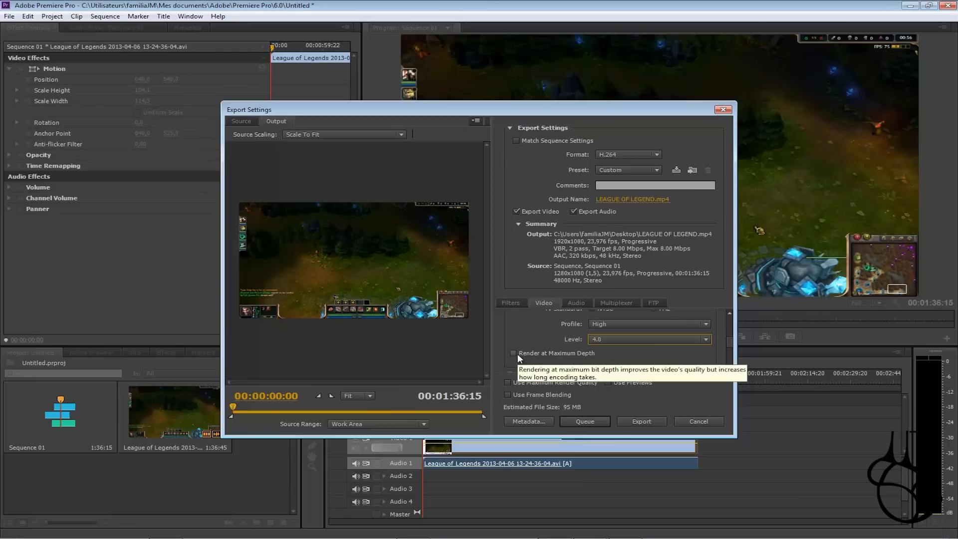
{"action": "left_click", "coordinate": [532, 352]}
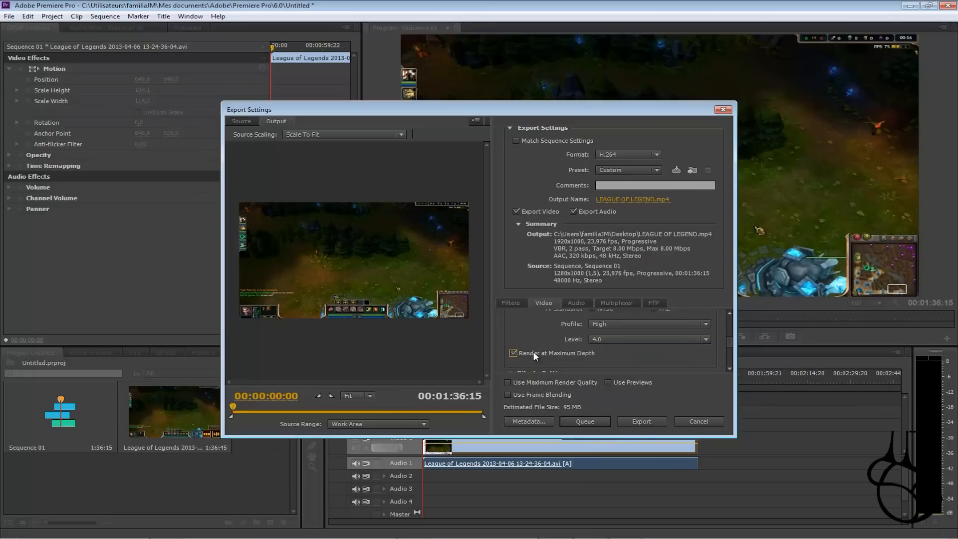
Review the bitrate encoding options and choose VBR, 2 pass for the video.
{"action": "left_click", "coordinate": [559, 352]}
{"action": "left_click_drag", "start_coordinate": [727, 341], "coordinate": [723, 351]}
{"action": "left_click", "coordinate": [659, 333]}
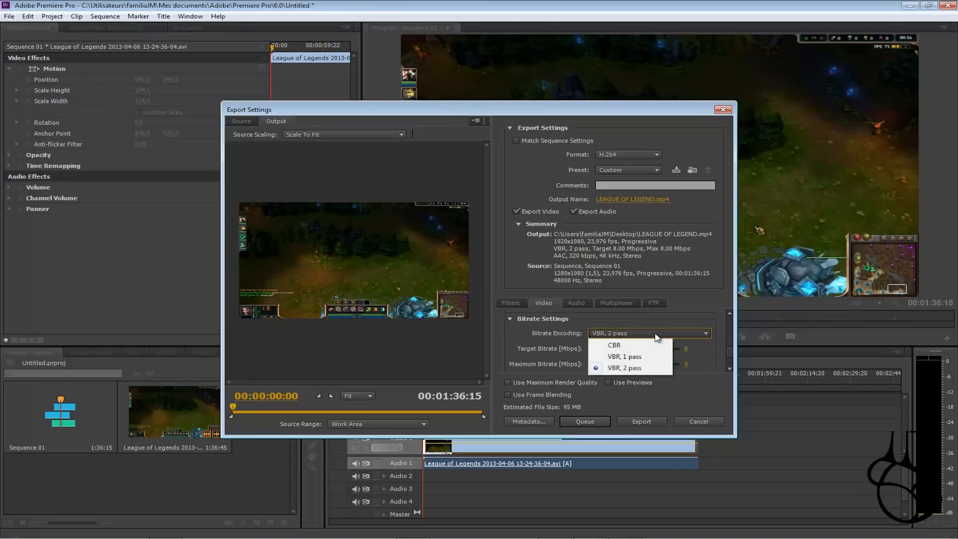
{"action": "left_click", "coordinate": [538, 321]}
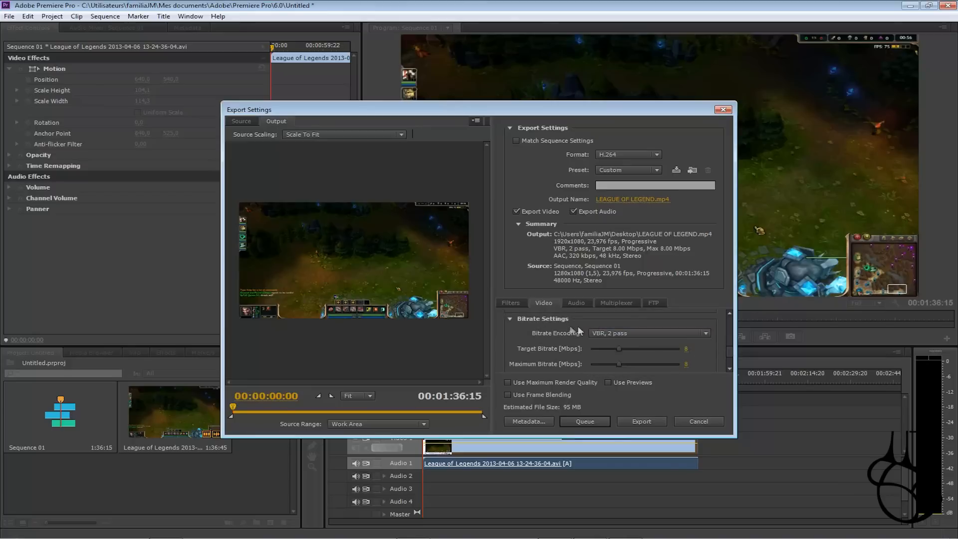
{"action": "left_click", "coordinate": [631, 335]}
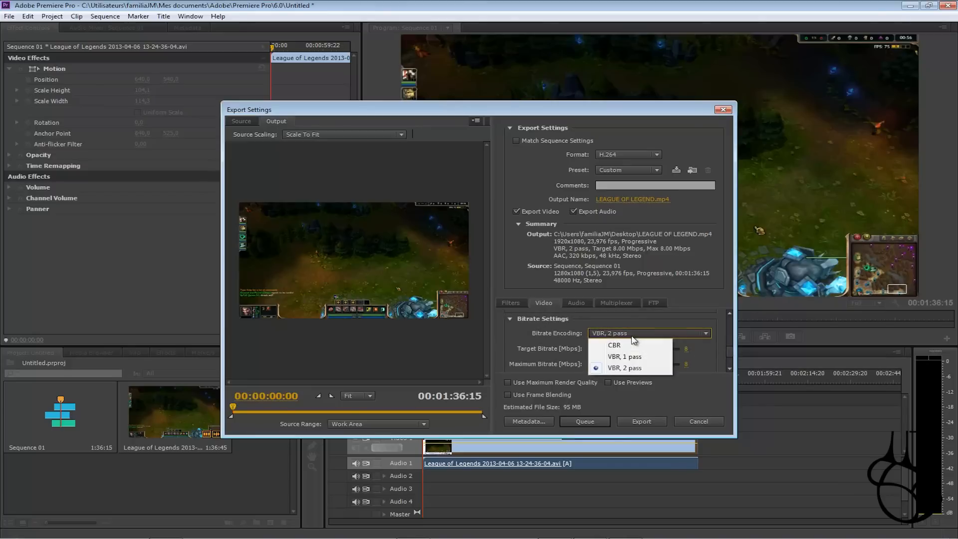
{"action": "left_click", "coordinate": [632, 369]}
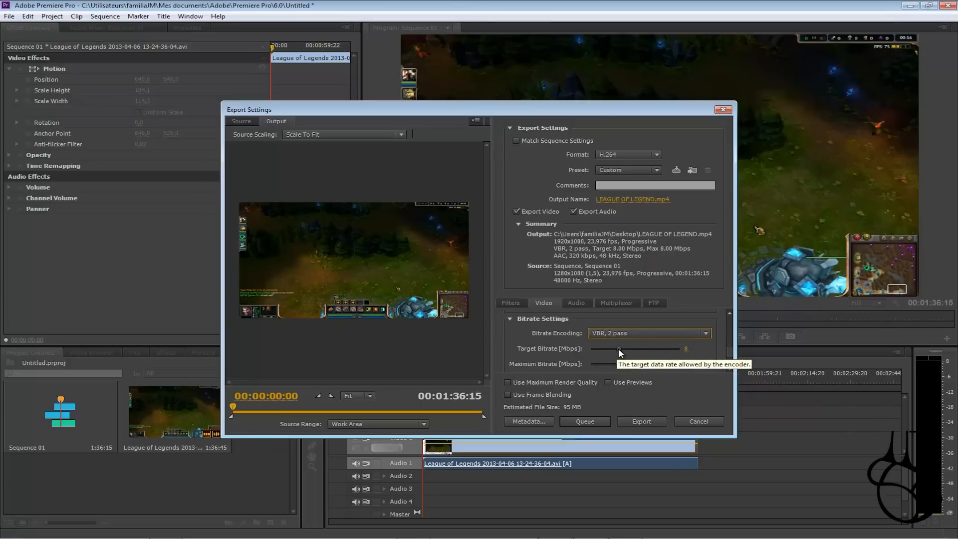
Try a target bitrate of 4 Mbps with a 10 Mbps maximum, then raise both to 25 Mbps.
{"action": "left_click", "coordinate": [618, 348]}
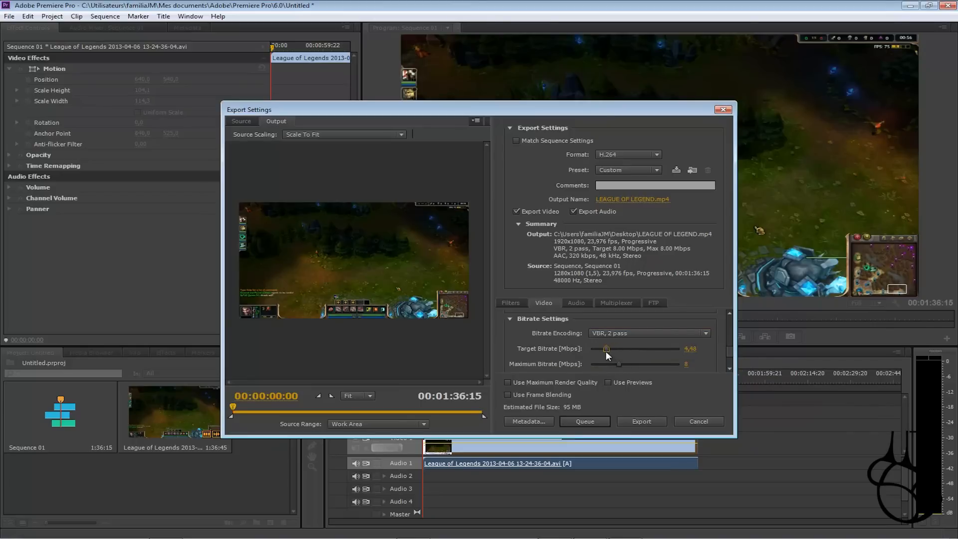
{"action": "left_click", "coordinate": [690, 350]}
{"action": "type", "text": "4"}
{"action": "key", "text": "Return"}
{"action": "left_click", "coordinate": [685, 364]}
{"action": "type", "text": "10"}
{"action": "key", "text": "Return"}
{"action": "mouse_move", "coordinate": [674, 349]}
{"action": "left_mouse_down"}
{"action": "mouse_move", "coordinate": [621, 347]}
{"action": "mouse_move", "coordinate": [688, 348]}
{"action": "left_mouse_up"}
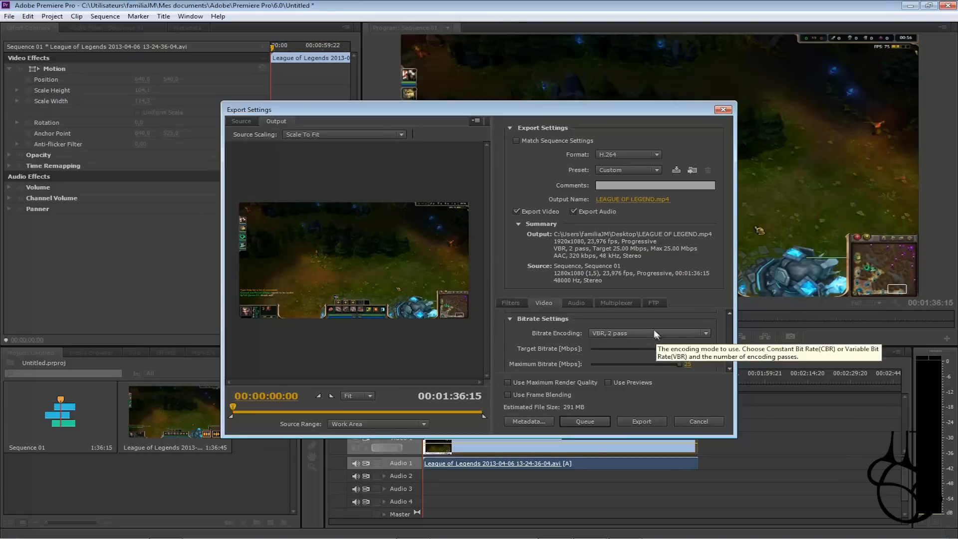
Set the target bitrate to 4 Mbps and the maximum bitrate to 10 Mbps.
{"action": "left_click_drag", "start_coordinate": [681, 352], "coordinate": [603, 349]}
{"action": "left_click", "coordinate": [697, 348]}
{"action": "type", "text": "5"}
{"action": "left_click", "coordinate": [693, 362]}
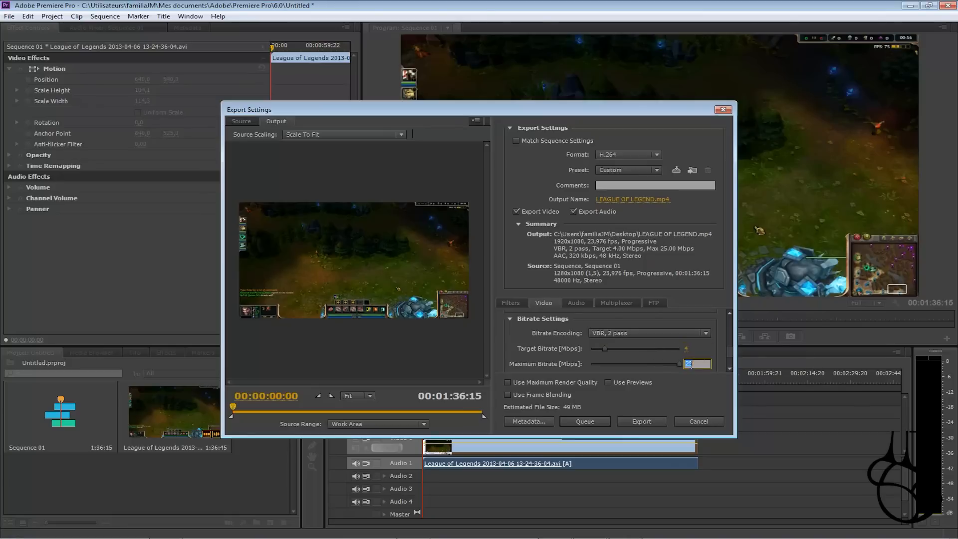
{"action": "type", "text": "10"}
{"action": "key", "text": "BackSpace"}
{"action": "type", "text": "4"}
{"action": "key", "text": "BackSpace"}
{"action": "type", "text": "0"}
{"action": "key", "text": "Return"}
Choose an audio sample rate of 48000 Hz and Stereo channels for the export.
{"action": "scroll", "coordinate": [723, 353], "scroll_direction": "down", "scroll_amount": 1}
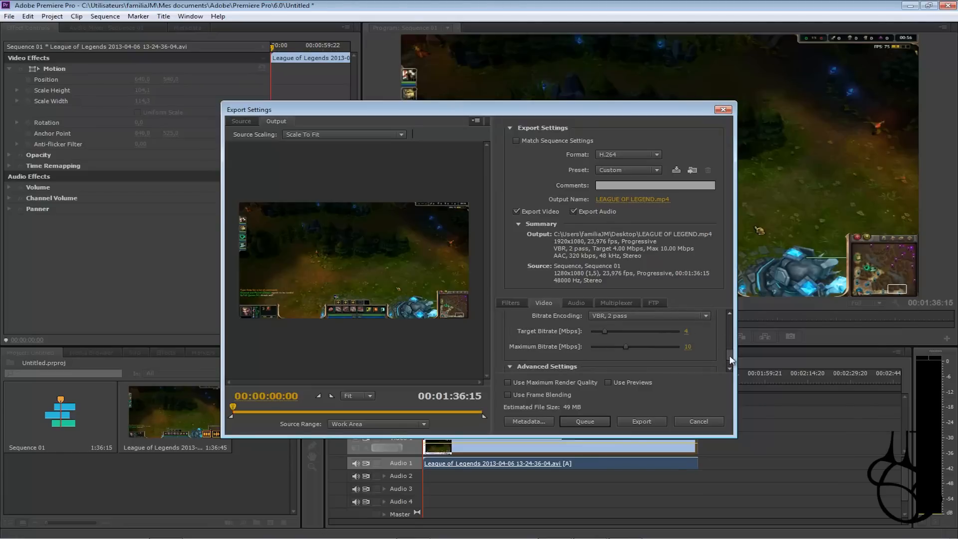
{"action": "left_click_drag", "start_coordinate": [727, 355], "coordinate": [731, 359]}
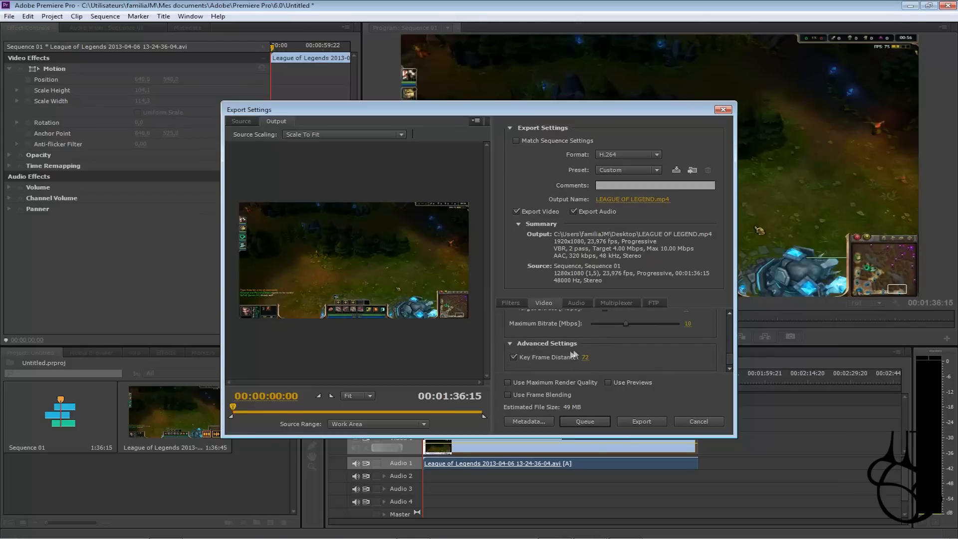
{"action": "left_click", "coordinate": [575, 302]}
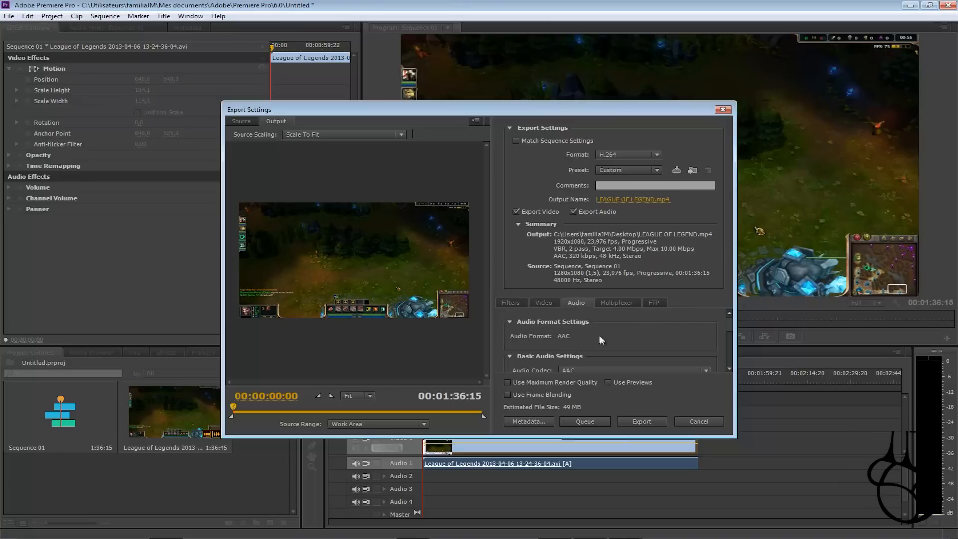
{"action": "left_click_drag", "start_coordinate": [728, 325], "coordinate": [728, 340]}
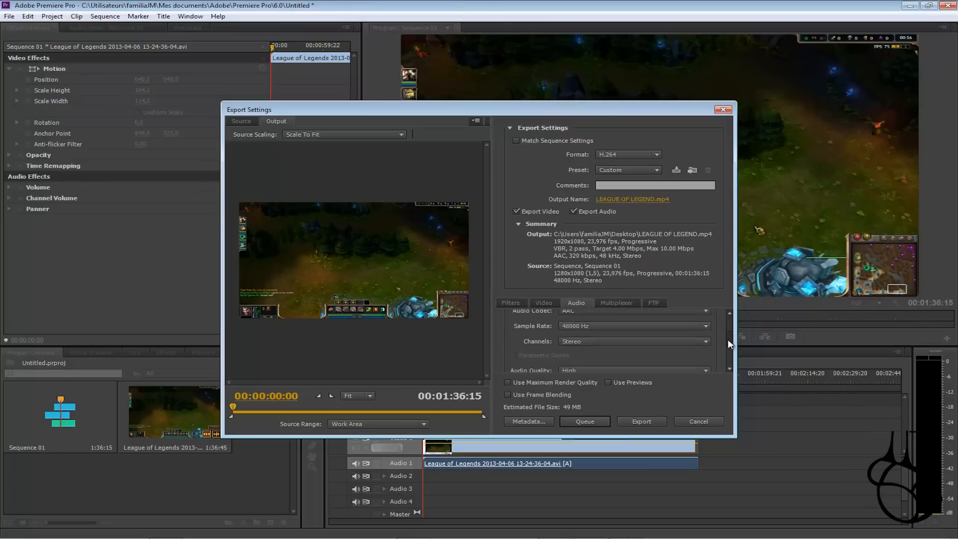
{"action": "left_click", "coordinate": [637, 328]}
{"action": "left_click", "coordinate": [567, 325]}
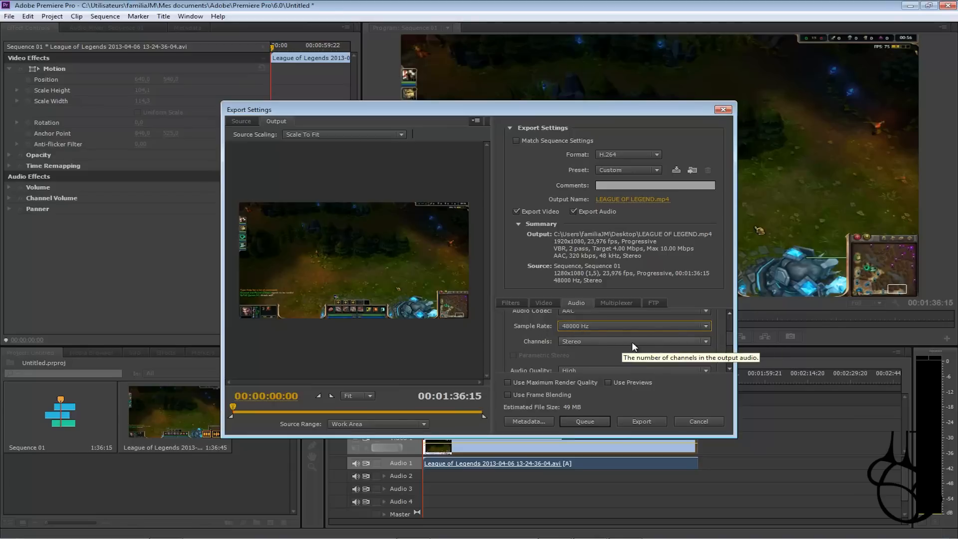
{"action": "left_click", "coordinate": [574, 341]}
{"action": "left_click", "coordinate": [574, 349]}
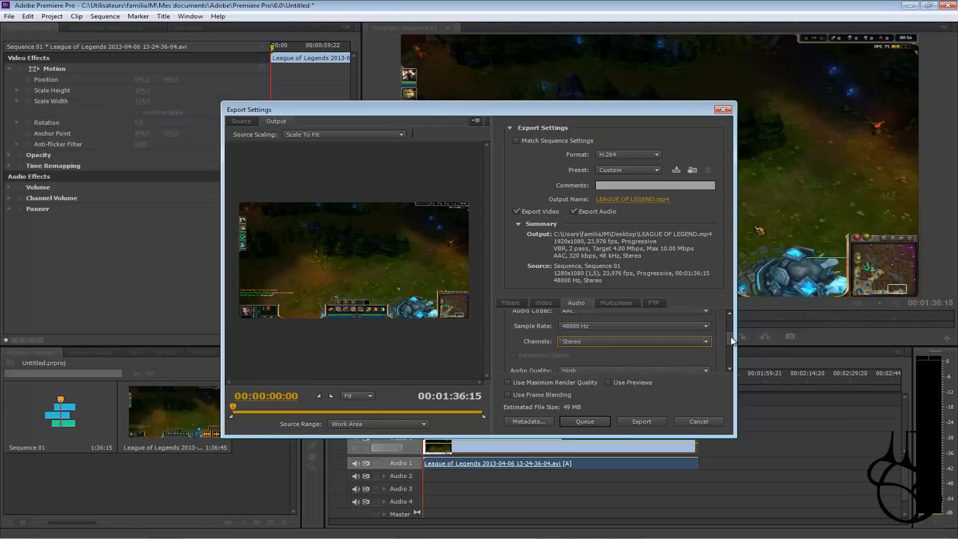
Set the audio quality to High and the audio bitrate to 320 kbps.
{"action": "left_click_drag", "start_coordinate": [730, 336], "coordinate": [730, 342]}
{"action": "left_click", "coordinate": [642, 345]}
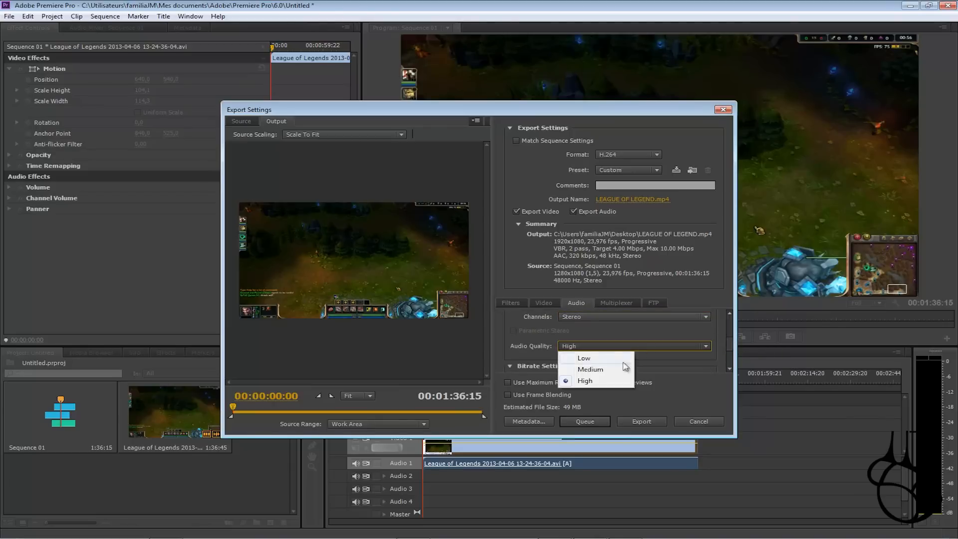
{"action": "left_click", "coordinate": [604, 381]}
{"action": "left_click_drag", "start_coordinate": [730, 345], "coordinate": [731, 351]}
{"action": "scroll", "coordinate": [729, 351], "scroll_direction": "down", "scroll_amount": 1}
{"action": "left_click", "coordinate": [592, 343]}
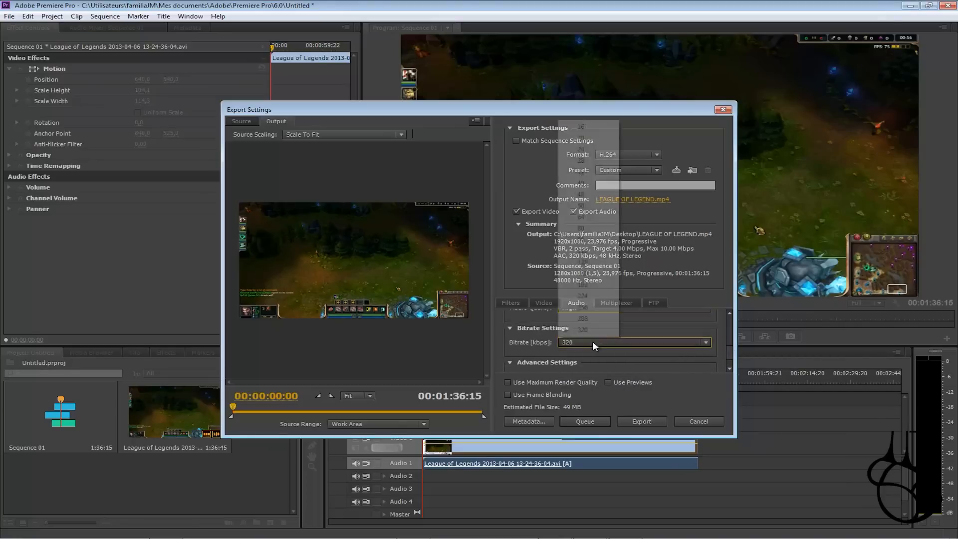
{"action": "left_click", "coordinate": [583, 328]}
{"action": "scroll", "coordinate": [730, 364], "scroll_direction": "down", "scroll_amount": 1}
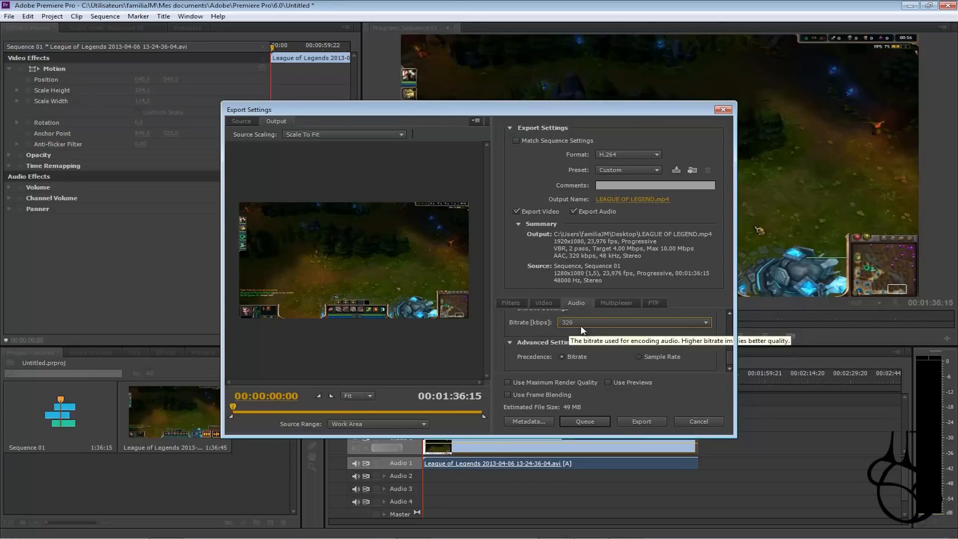
{"action": "scroll", "coordinate": [730, 354], "scroll_direction": "up", "scroll_amount": 1}
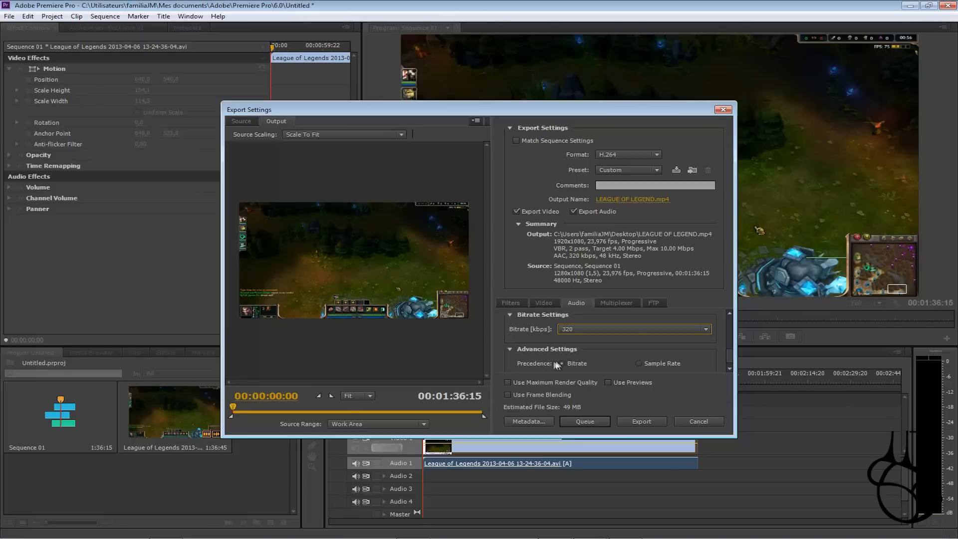
Set the multiplexer to MP4 and the stream compatibility to Standard.
{"action": "left_click", "coordinate": [609, 303]}
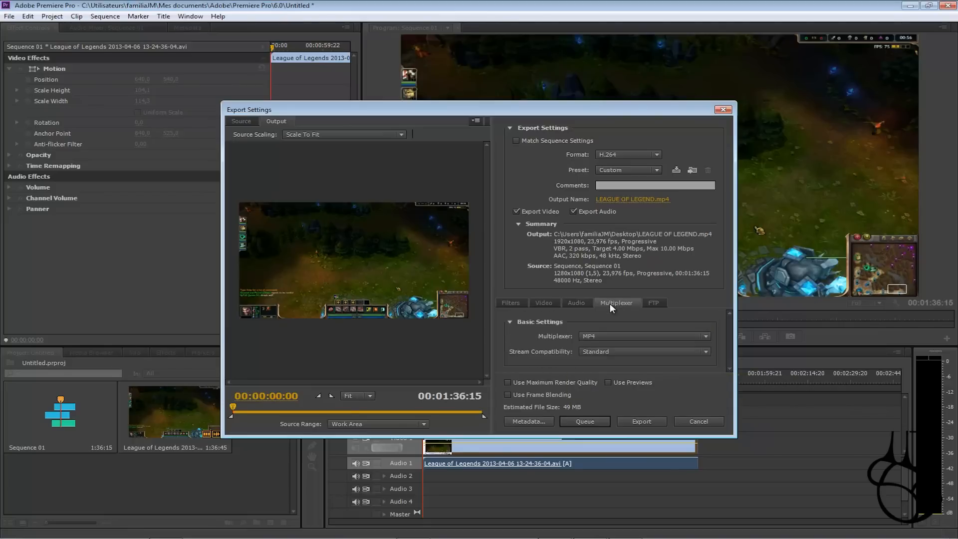
{"action": "left_click", "coordinate": [658, 335]}
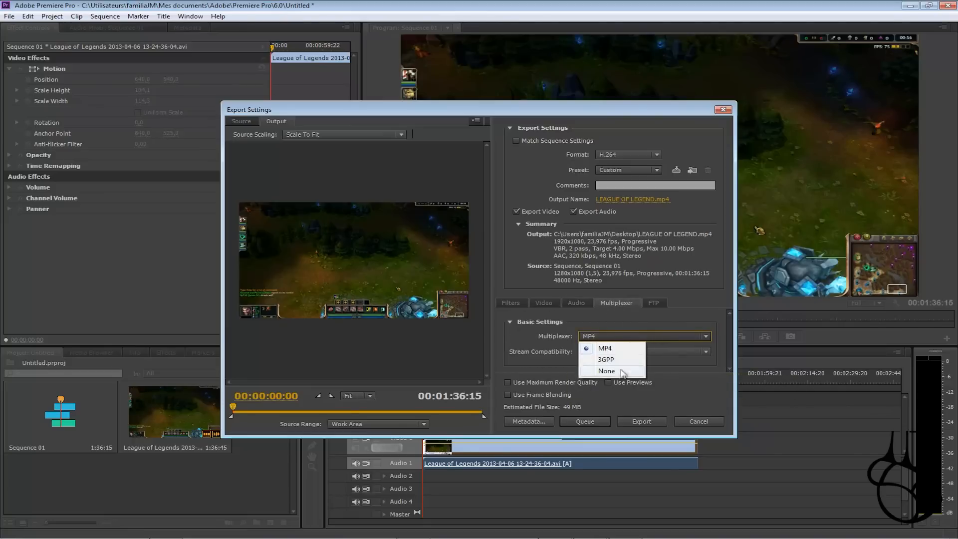
{"action": "left_click", "coordinate": [604, 349]}
{"action": "left_click", "coordinate": [627, 336]}
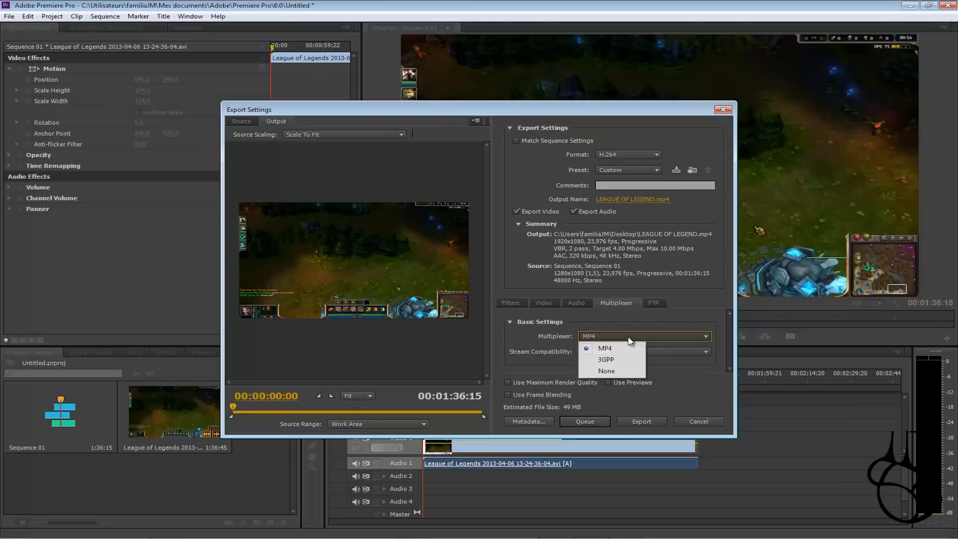
{"action": "left_click", "coordinate": [616, 349]}
{"action": "left_click", "coordinate": [595, 336]}
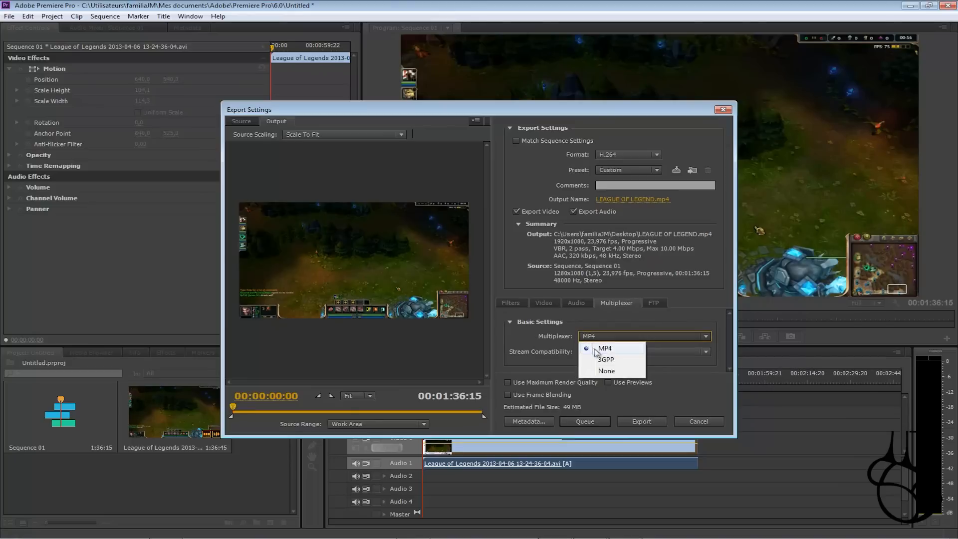
{"action": "left_click", "coordinate": [606, 349]}
{"action": "left_click", "coordinate": [612, 337]}
{"action": "left_click", "coordinate": [613, 347]}
{"action": "left_click", "coordinate": [612, 337]}
{"action": "left_click", "coordinate": [612, 337]}
{"action": "left_click", "coordinate": [693, 336]}
{"action": "left_click", "coordinate": [694, 337]}
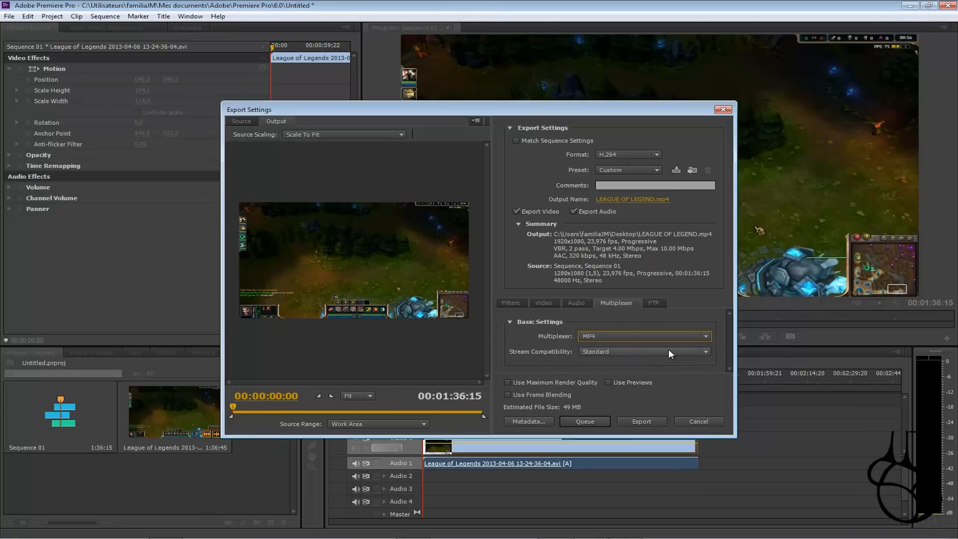
{"action": "left_click", "coordinate": [601, 351]}
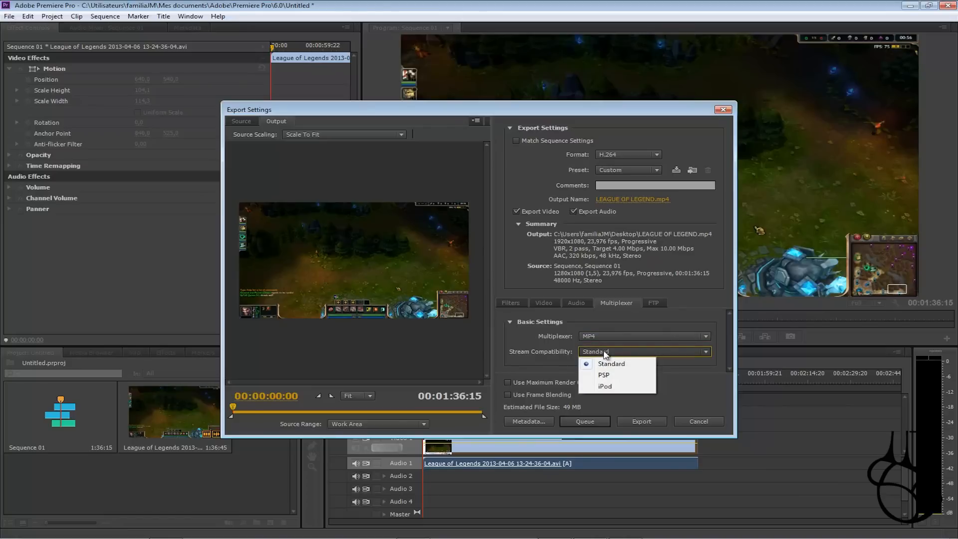
{"action": "left_click", "coordinate": [618, 363]}
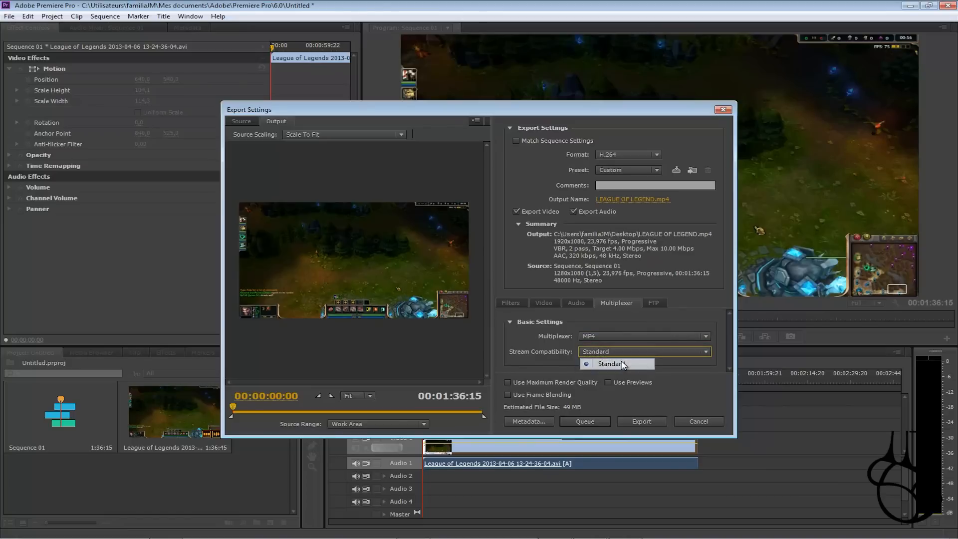
Look through the FTP upload settings and the Gaussian Blur filter options.
{"action": "left_click", "coordinate": [512, 303]}
{"action": "left_click", "coordinate": [653, 301]}
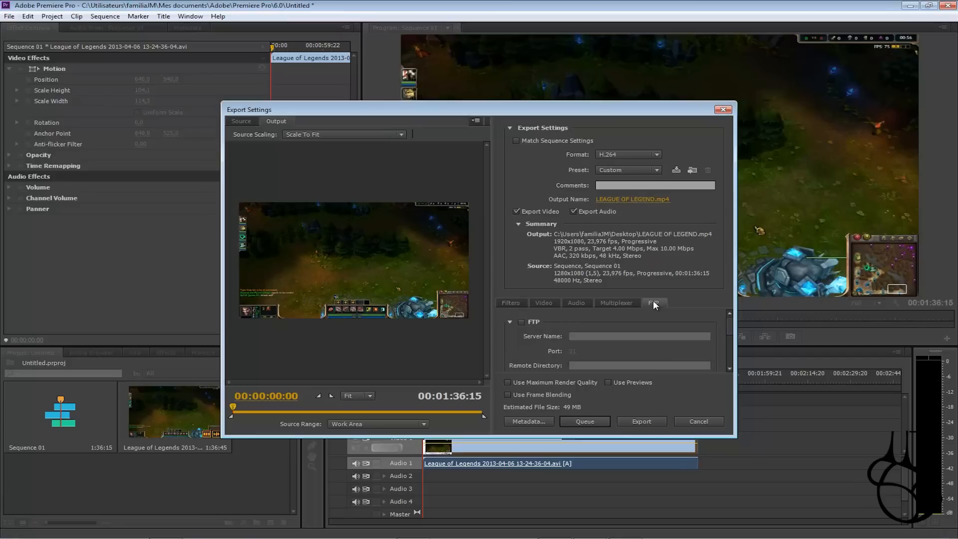
{"action": "scroll", "coordinate": [607, 323], "scroll_direction": "down", "scroll_amount": 5}
{"action": "left_click", "coordinate": [506, 305]}
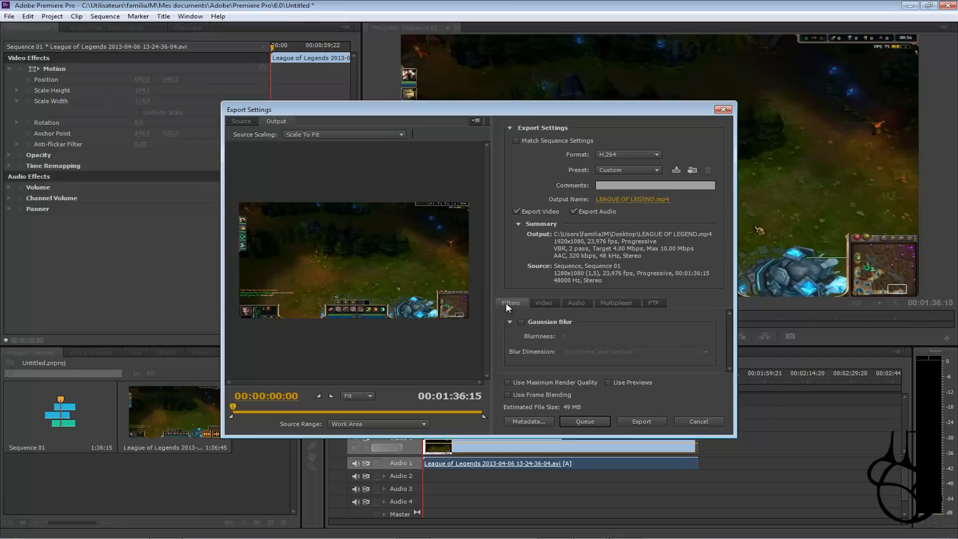
Return to the video settings and enable Use Maximum Render Quality.
{"action": "left_click", "coordinate": [556, 301]}
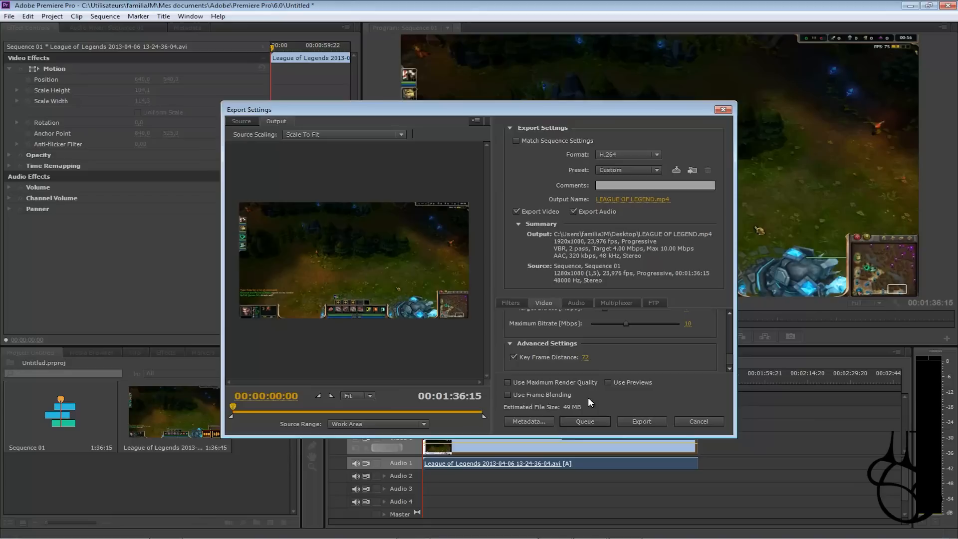
{"action": "left_click", "coordinate": [555, 382]}
{"action": "left_click", "coordinate": [556, 382]}
{"action": "left_click", "coordinate": [516, 382]}
{"action": "left_click", "coordinate": [528, 384]}
Raise the maximum bitrate to 25 Mbps and set the target bitrate to about 4.83 Mbps.
{"action": "left_click_drag", "start_coordinate": [625, 324], "coordinate": [708, 324]}
{"action": "scroll", "coordinate": [623, 326], "scroll_direction": "up", "scroll_amount": 1}
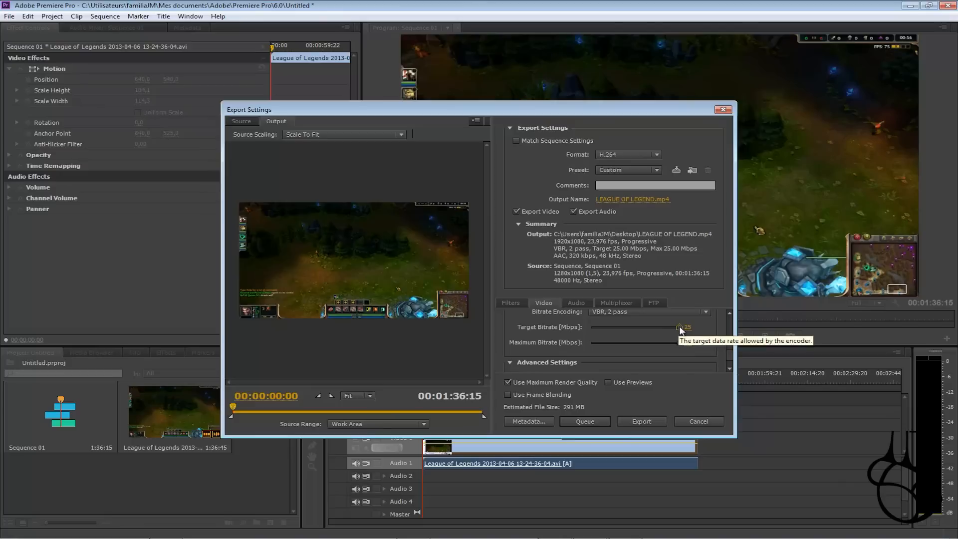
{"action": "left_click_drag", "start_coordinate": [677, 327], "coordinate": [546, 328]}
{"action": "mouse_move", "coordinate": [605, 328]}
{"action": "left_mouse_down"}
{"action": "mouse_move", "coordinate": [678, 327]}
{"action": "mouse_move", "coordinate": [617, 338]}
{"action": "mouse_move", "coordinate": [598, 328]}
{"action": "mouse_move", "coordinate": [698, 325]}
{"action": "mouse_move", "coordinate": [608, 330]}
{"action": "left_mouse_up"}
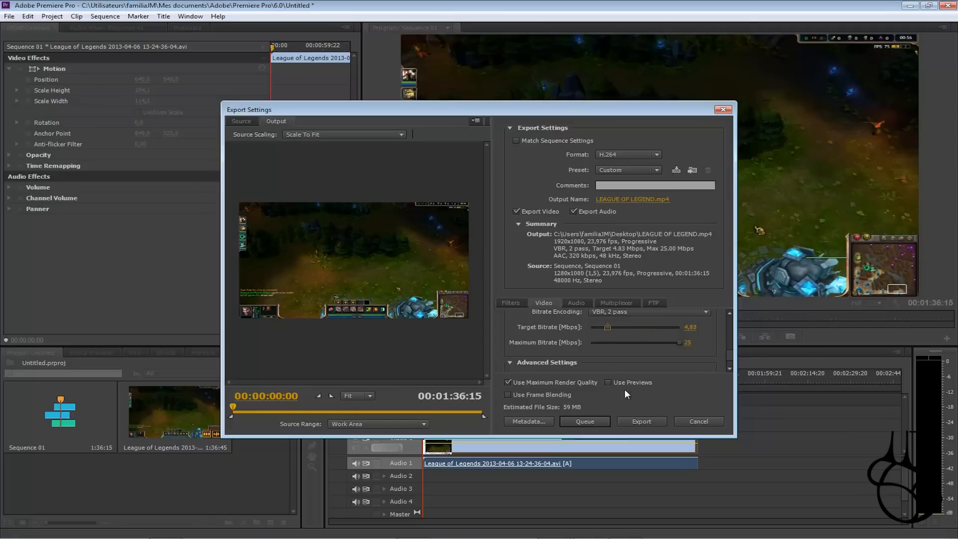